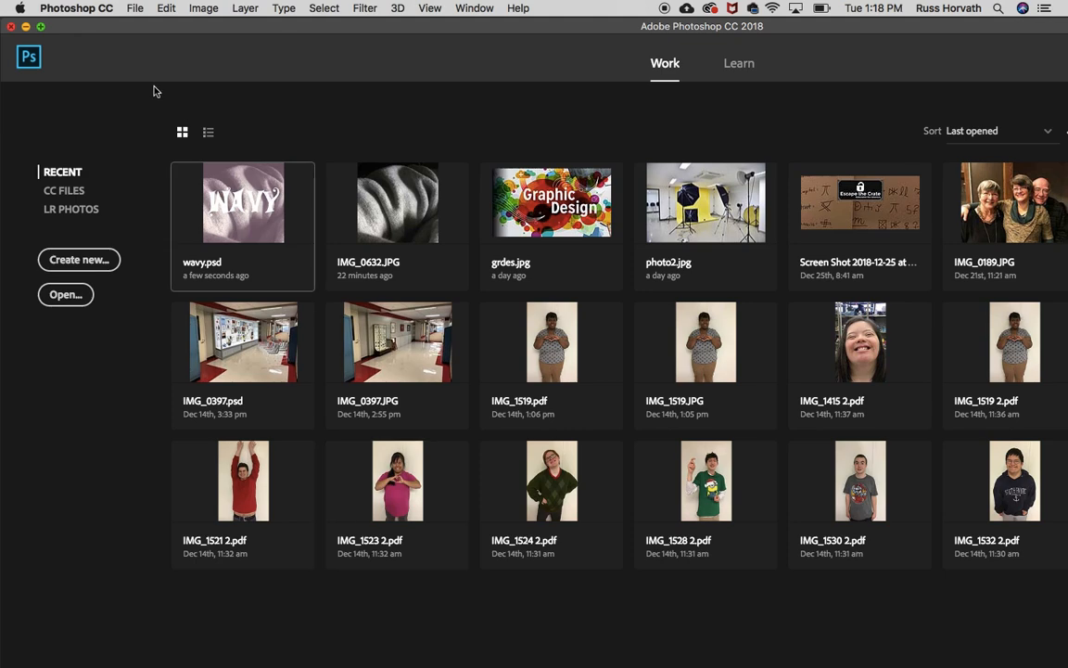
# Minimize Photoshop, open the Macintosh HD drive and go to the Downloads folder.
pyautogui.click(26, 26)
pyautogui.moveTo(491, 665)
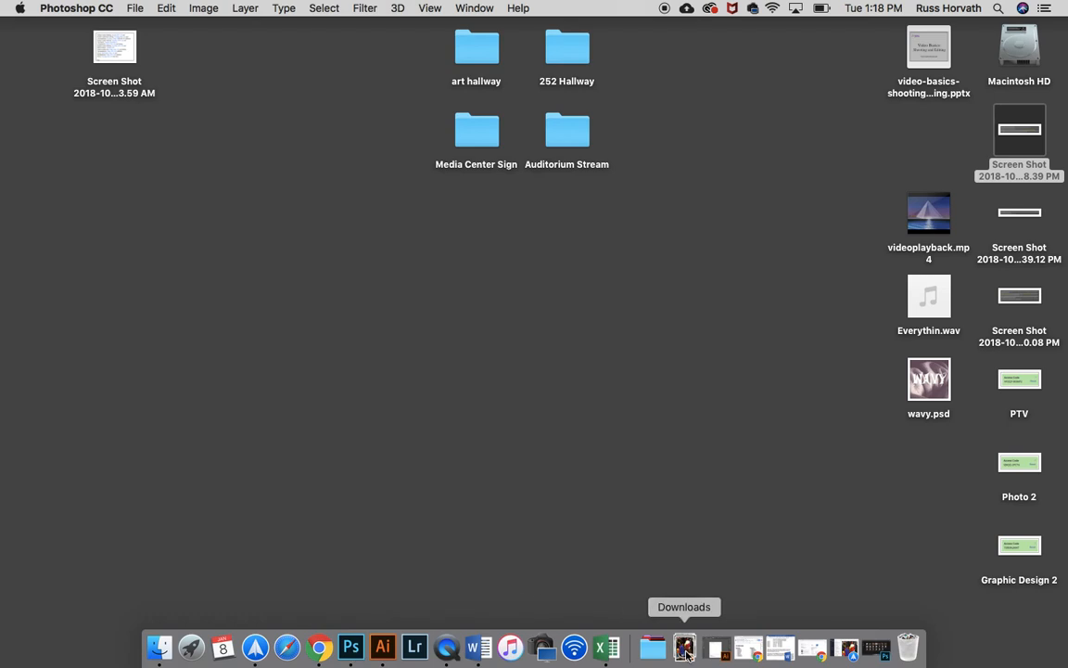
pyautogui.doubleClick(1020, 46)
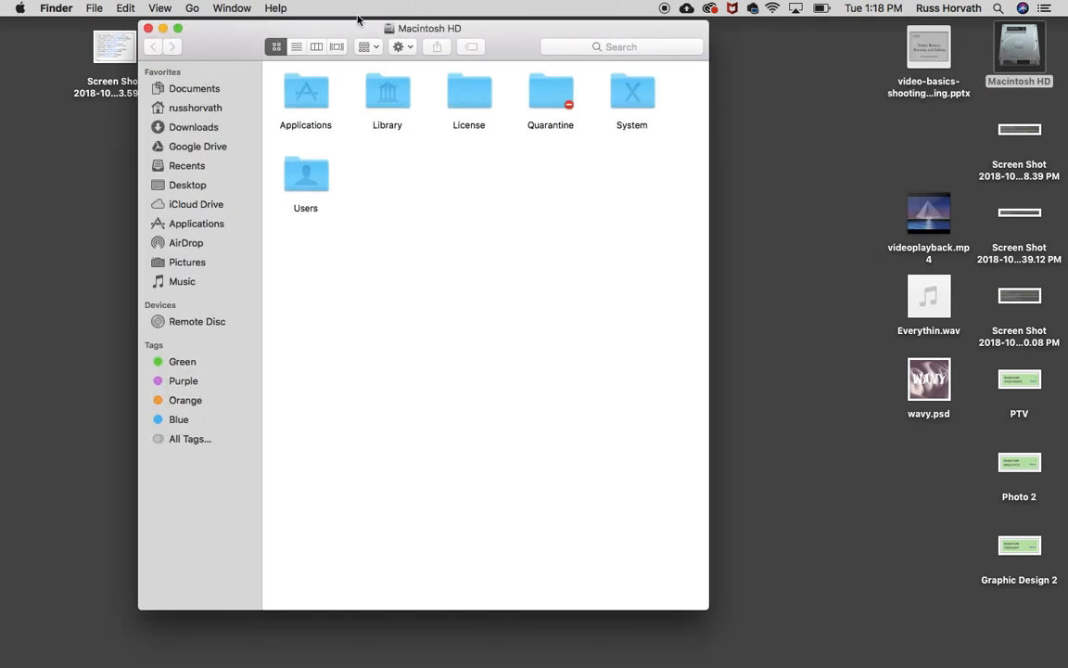
pyautogui.click(192, 129)
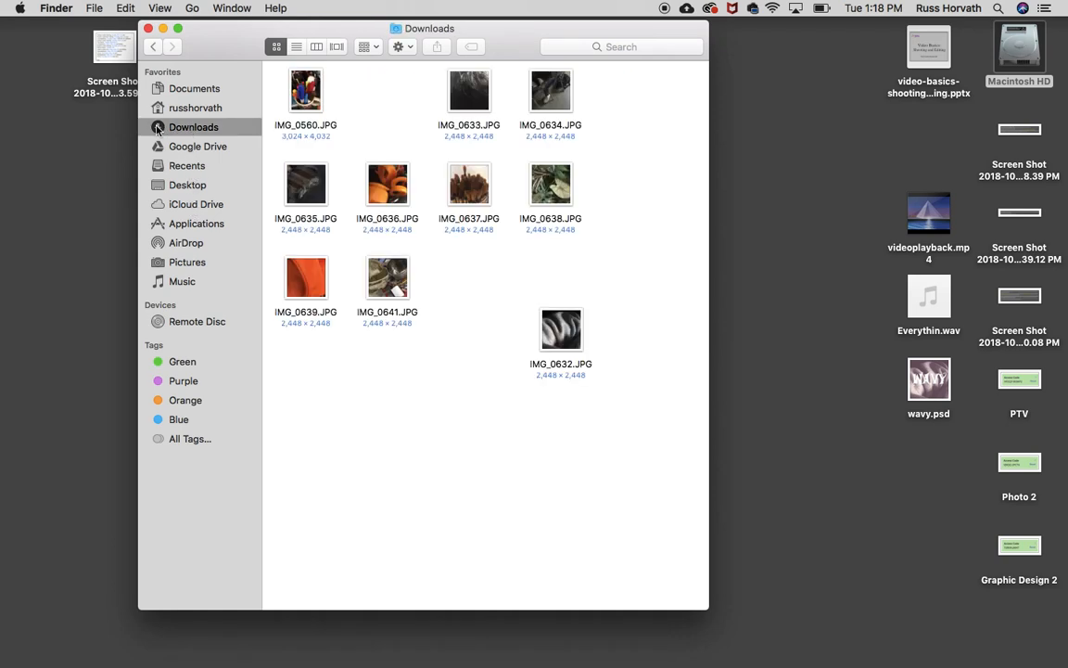
# Remove the Downloads shortcut from the Finder sidebar and add it back below Google Drive.
pyautogui.moveTo(157, 129); pyautogui.dragTo(649, 602)
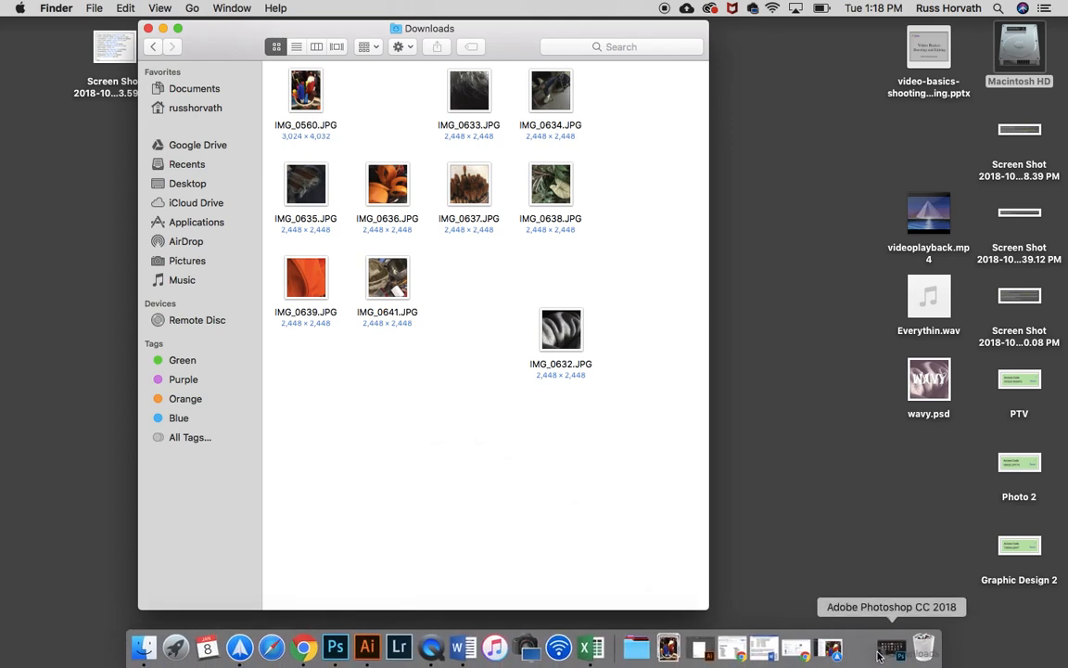
pyautogui.moveTo(835, 654); pyautogui.dragTo(168, 148)
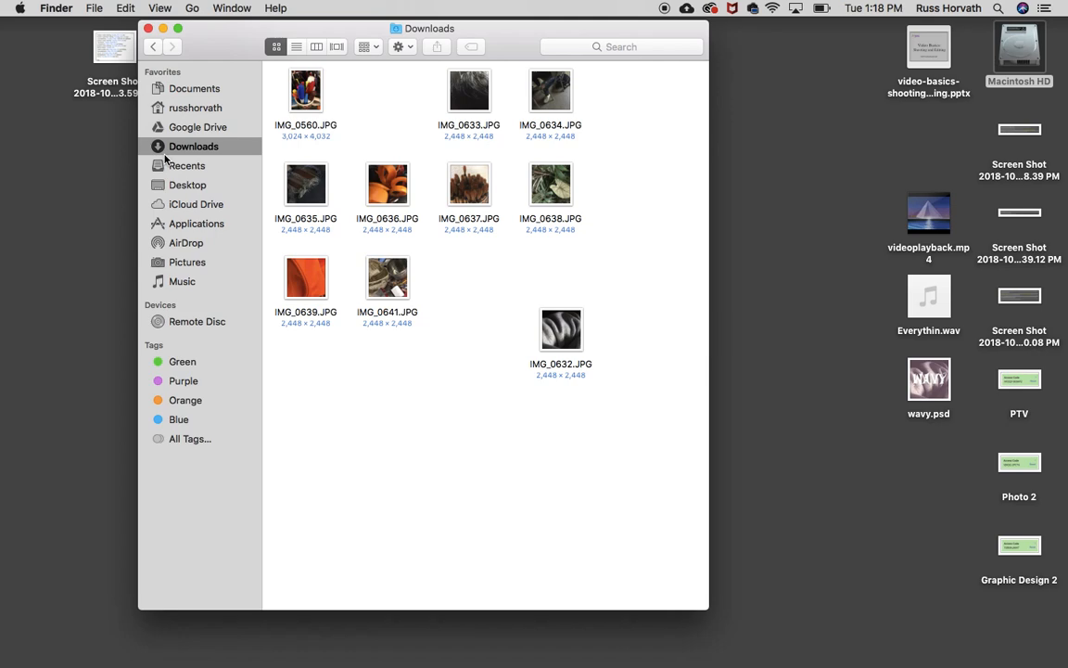
pyautogui.moveTo(906, 647)
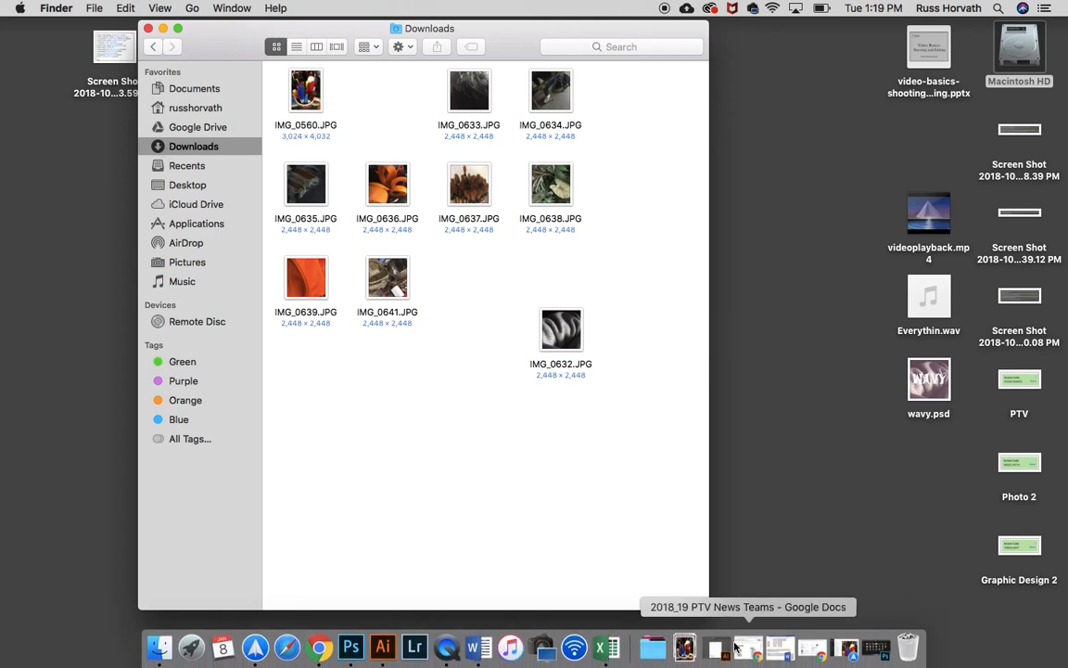
# Open the Downloads stack in the Dock, dismiss it, and close the Finder window.
pyautogui.click(686, 648)
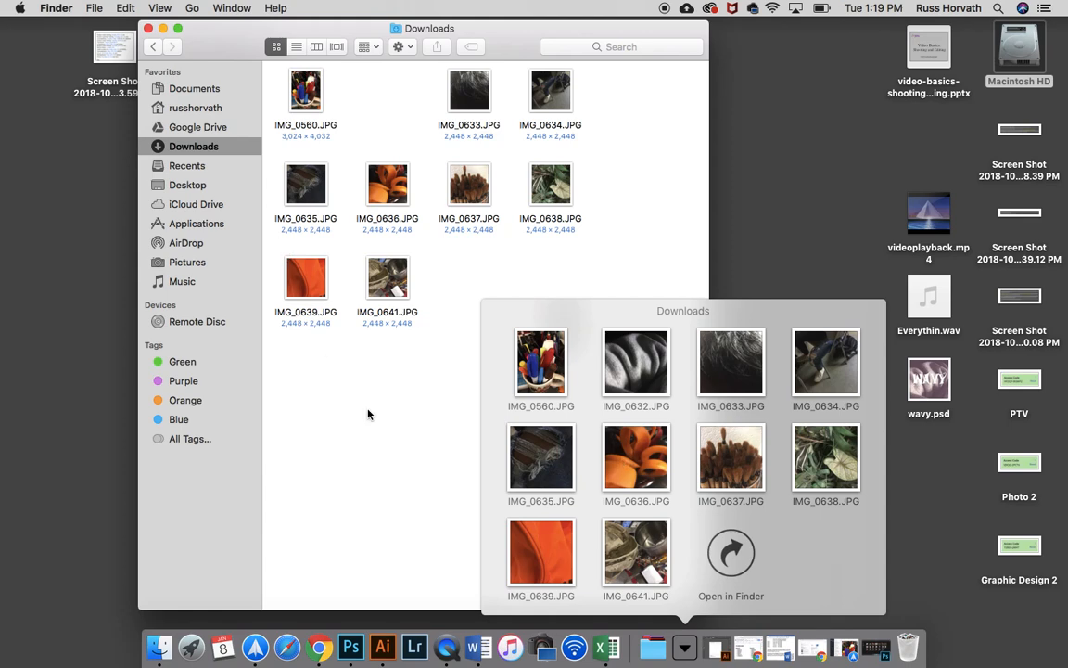
pyautogui.click(433, 449)
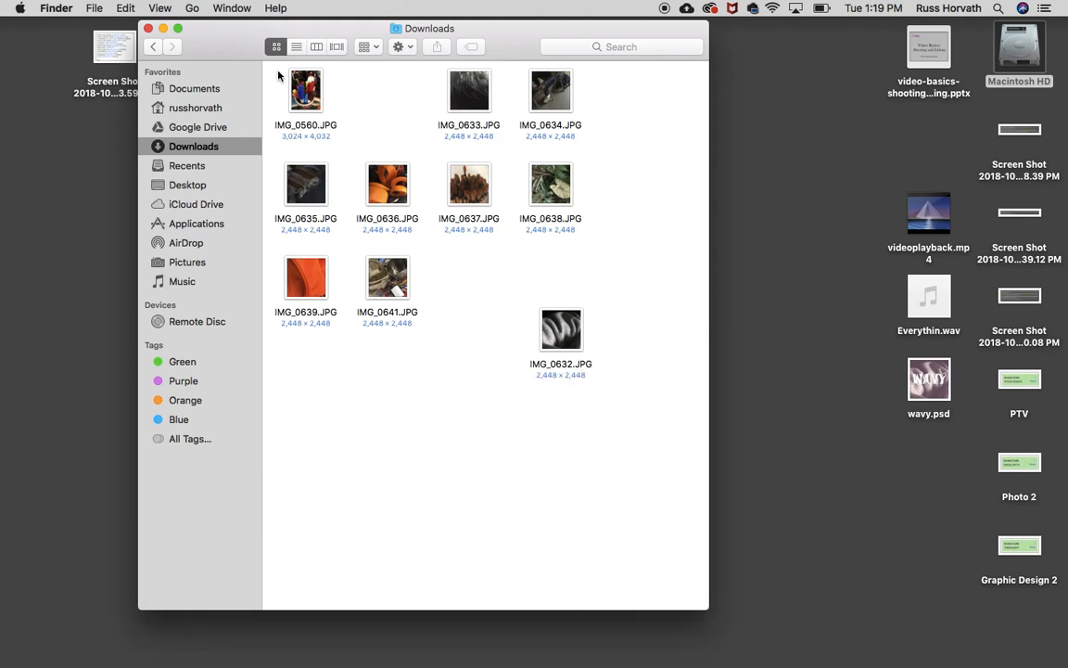
pyautogui.click(150, 30)
# Open IMG_0639.JPG from the Downloads stack in Photoshop.
pyautogui.click(684, 648)
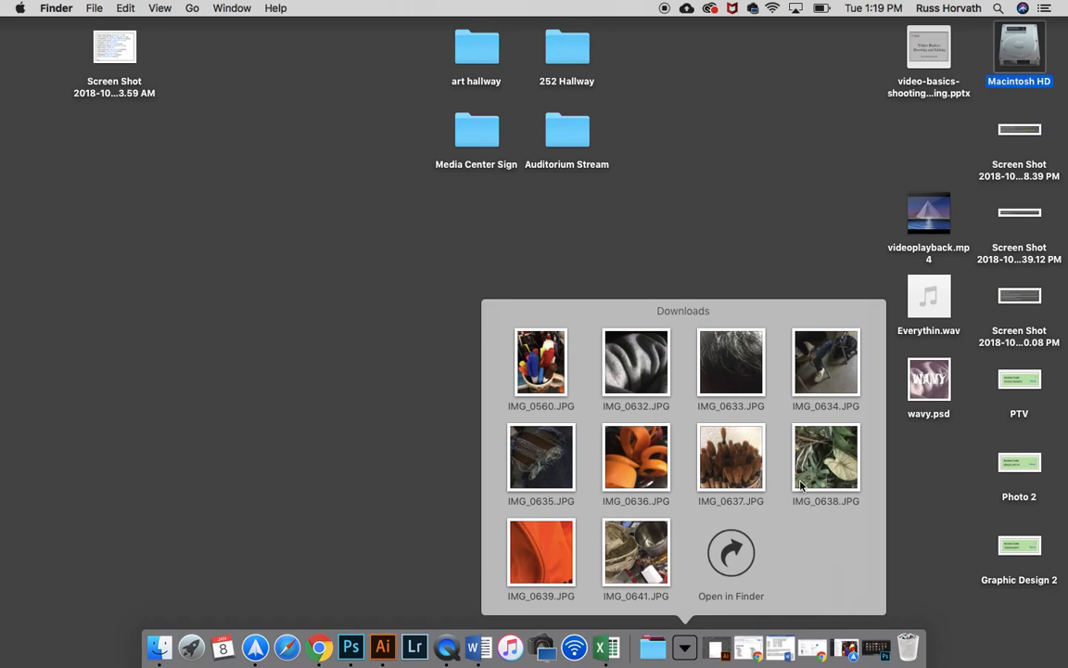
pyautogui.click(553, 563)
pyautogui.moveTo(547, 562); pyautogui.dragTo(354, 647)
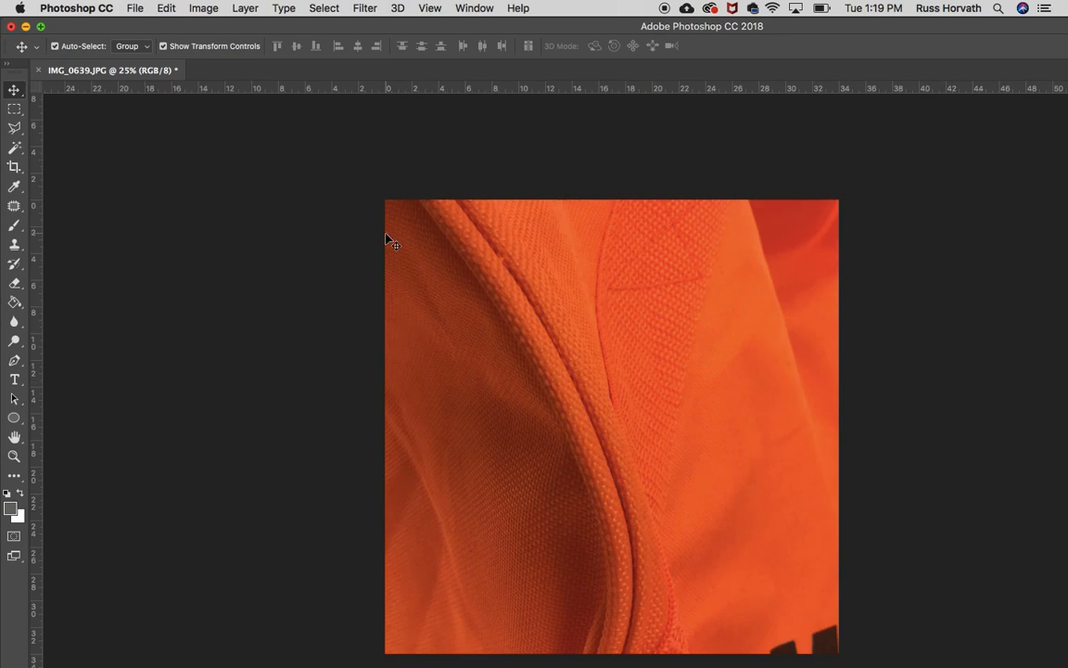
# Maximize the Photoshop window to fill the screen.
pyautogui.click(40, 27)
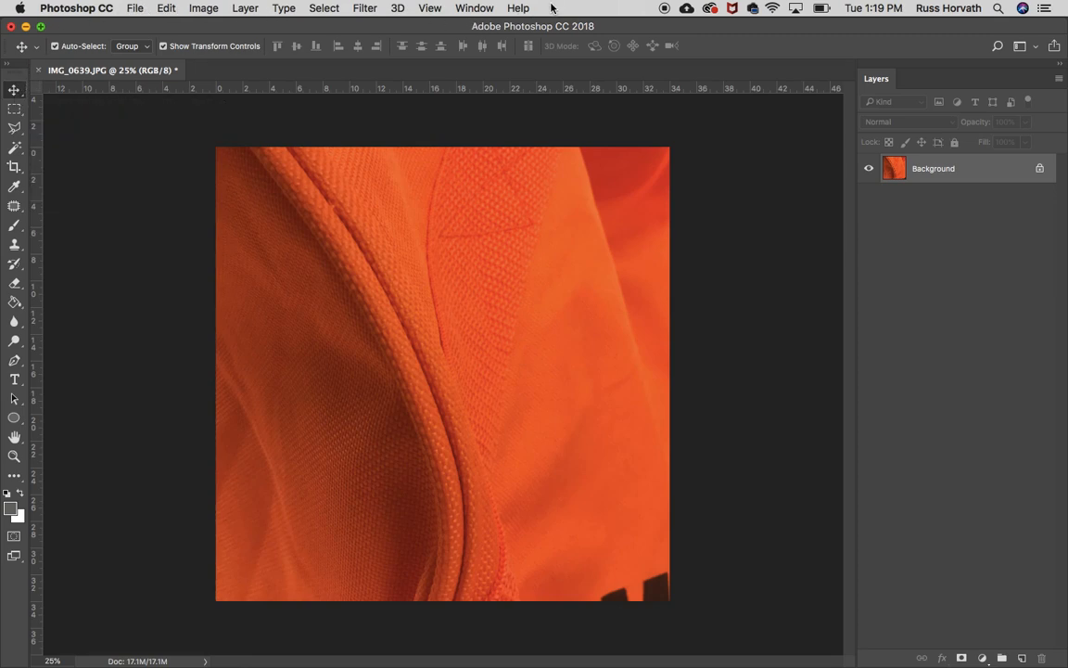
pyautogui.click(133, 9)
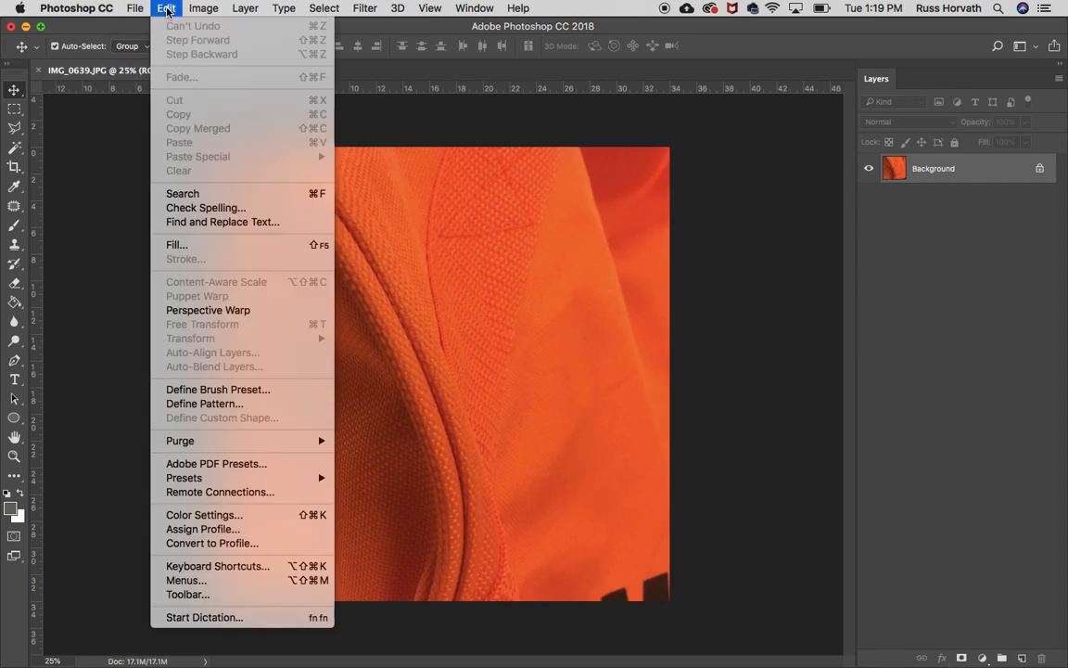
pyautogui.click(134, 11)
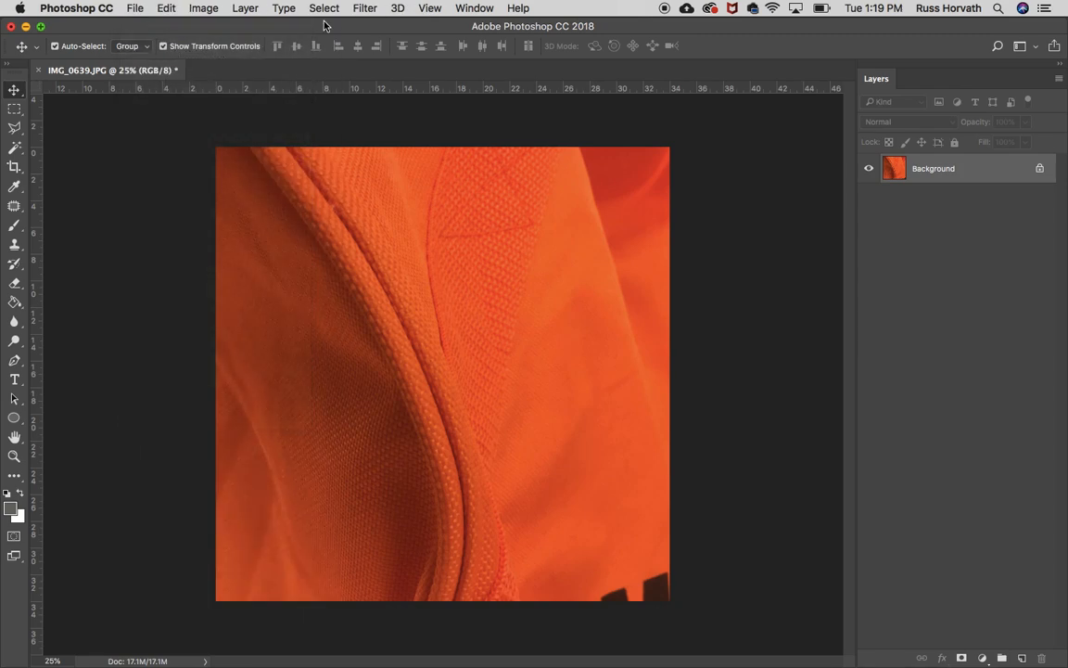
# Open the Properties panel and dock it as a tab beside the Layers panel.
pyautogui.click(468, 11)
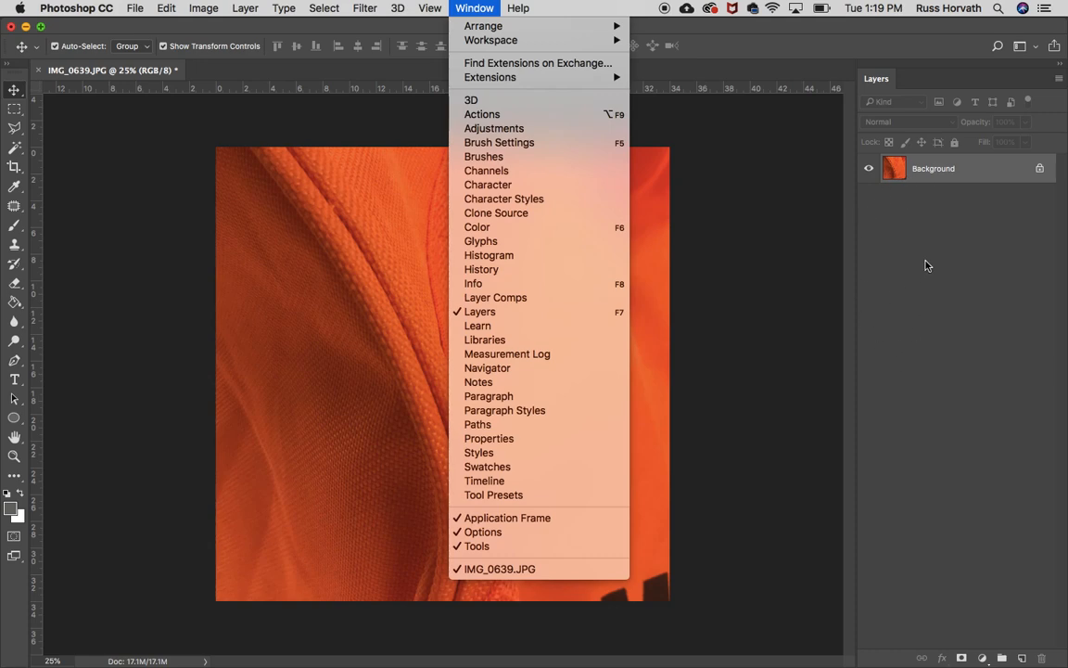
pyautogui.click(508, 443)
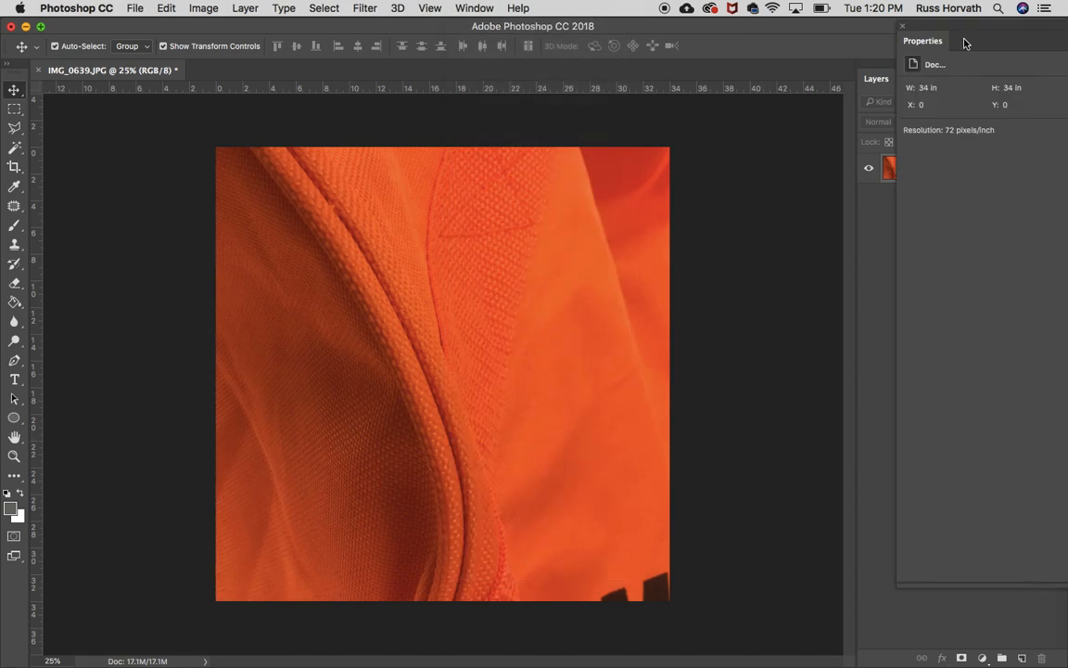
pyautogui.moveTo(964, 44); pyautogui.dragTo(923, 80)
pyautogui.click(878, 81)
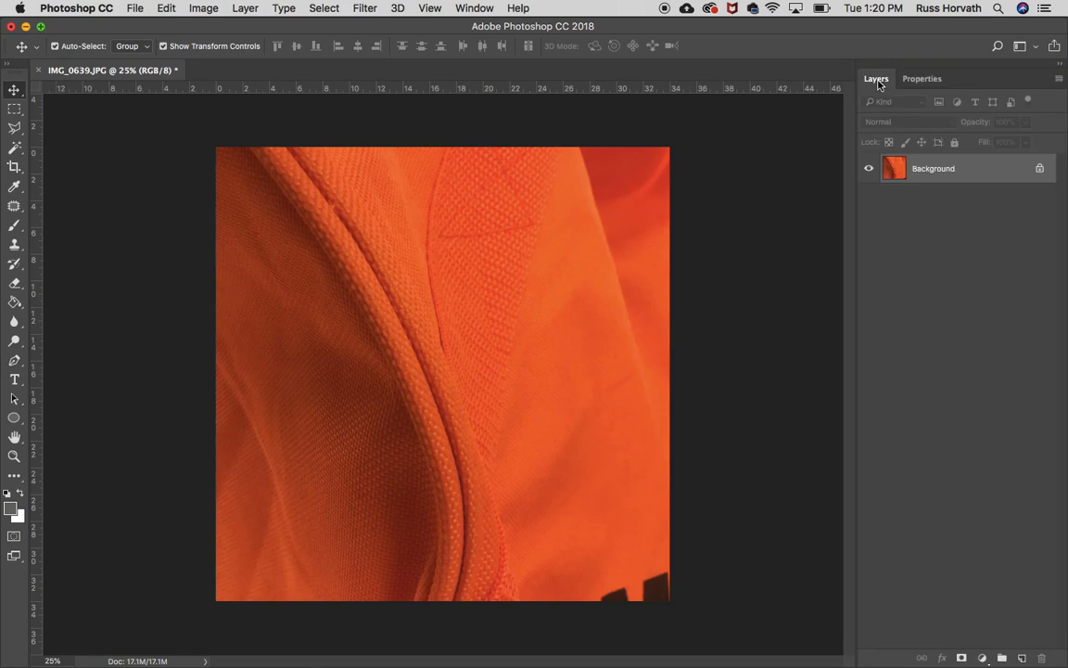
pyautogui.click(923, 79)
pyautogui.click(879, 81)
# Add a Levels adjustment layer with input black 8, midtones 0.94 and output black 16.
pyautogui.click(983, 657)
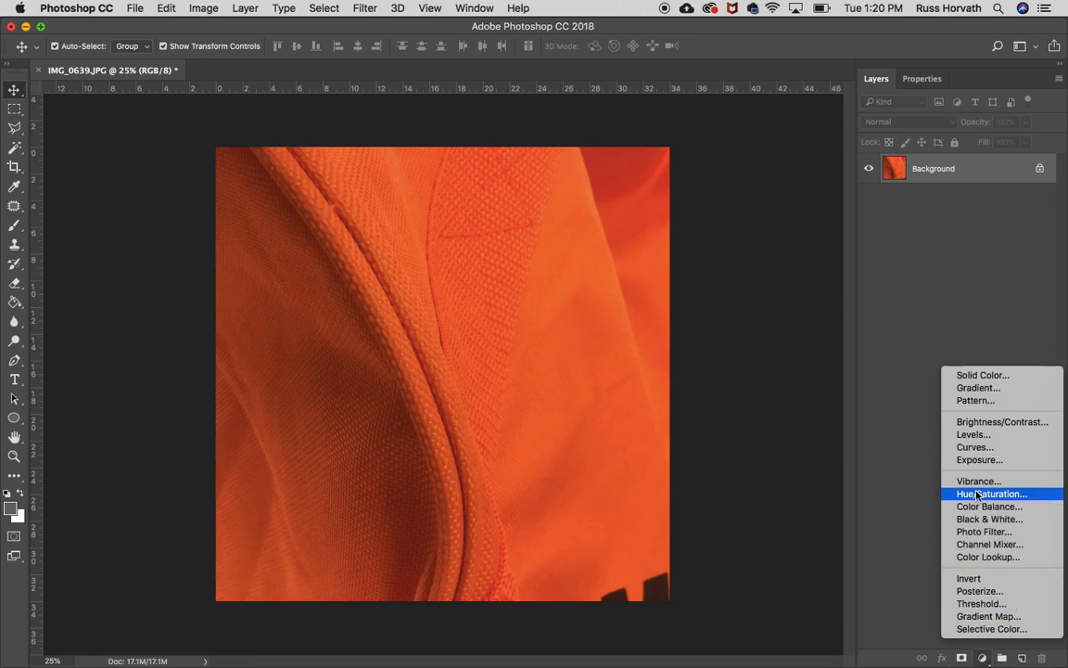
pyautogui.click(977, 435)
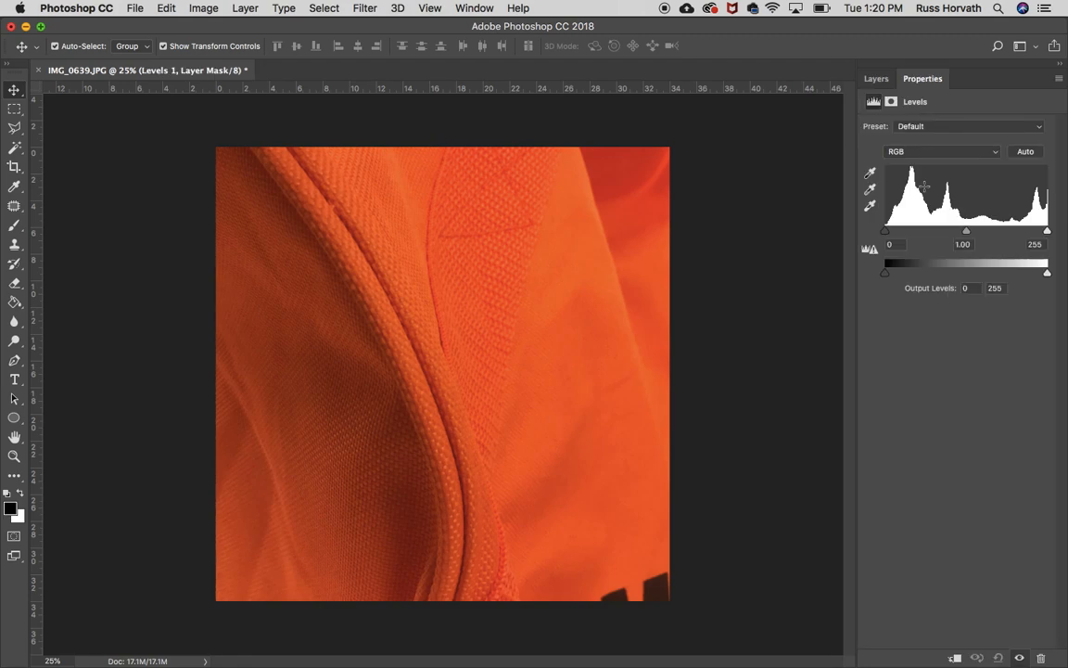
pyautogui.moveTo(886, 231); pyautogui.dragTo(789, 207)
pyautogui.moveTo(1047, 230)
pyautogui.mouseDown()
pyautogui.moveTo(973, 234)
pyautogui.moveTo(1057, 231)
pyautogui.mouseUp()
pyautogui.moveTo(967, 232)
pyautogui.mouseDown()
pyautogui.moveTo(944, 234)
pyautogui.moveTo(997, 233)
pyautogui.moveTo(957, 239)
pyautogui.mouseUp()
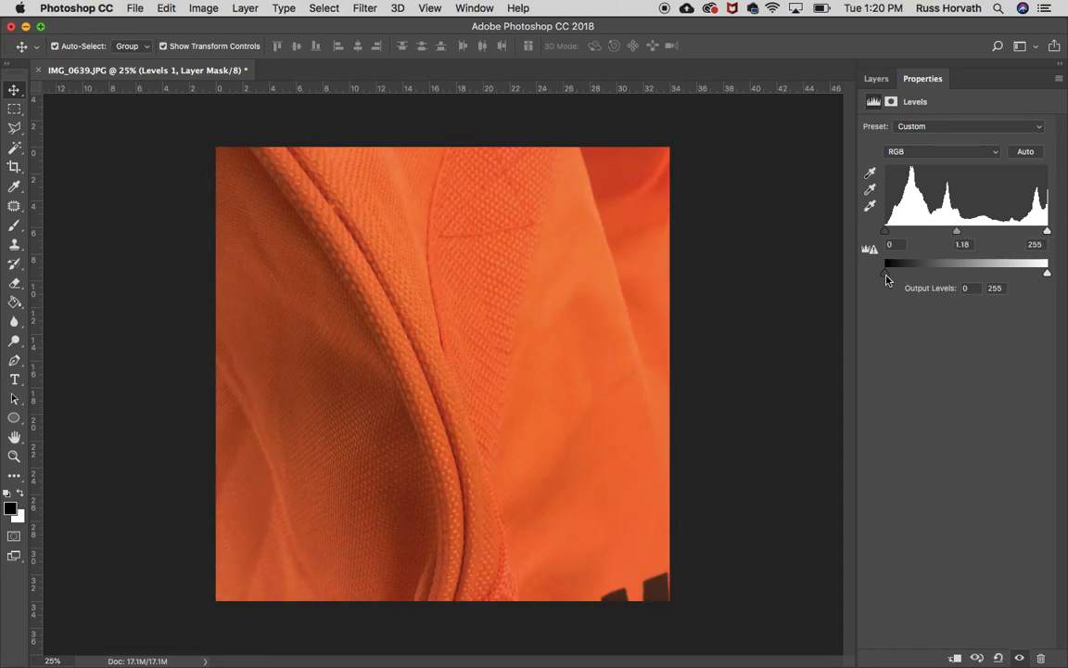
pyautogui.moveTo(894, 279); pyautogui.dragTo(868, 277)
pyautogui.moveTo(1047, 274)
pyautogui.mouseDown()
pyautogui.moveTo(999, 276)
pyautogui.moveTo(1064, 277)
pyautogui.mouseUp()
pyautogui.moveTo(957, 231); pyautogui.dragTo(971, 232)
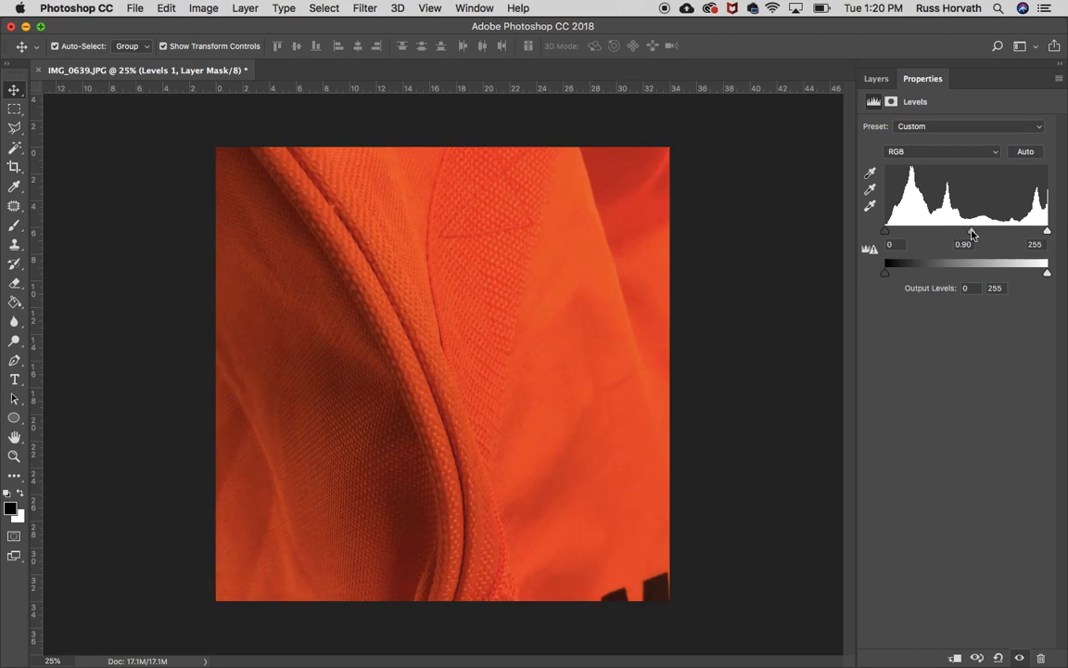
pyautogui.moveTo(884, 232); pyautogui.dragTo(891, 234)
pyautogui.moveTo(885, 275); pyautogui.dragTo(896, 277)
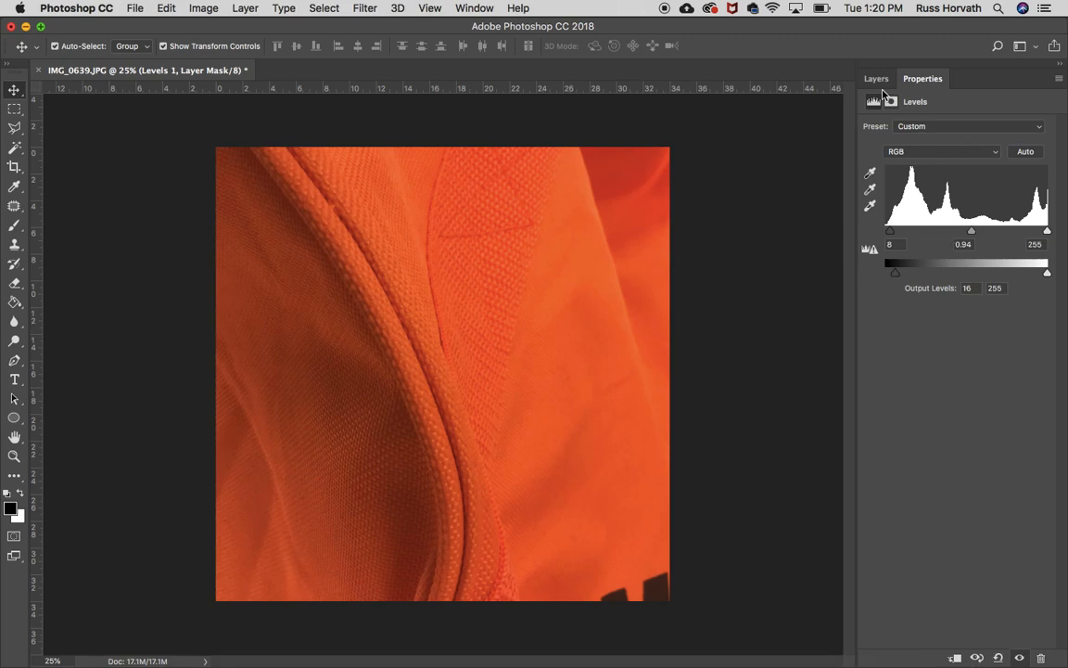
# Add a Color Balance adjustment layer above the Levels layer and show its properties.
pyautogui.click(877, 79)
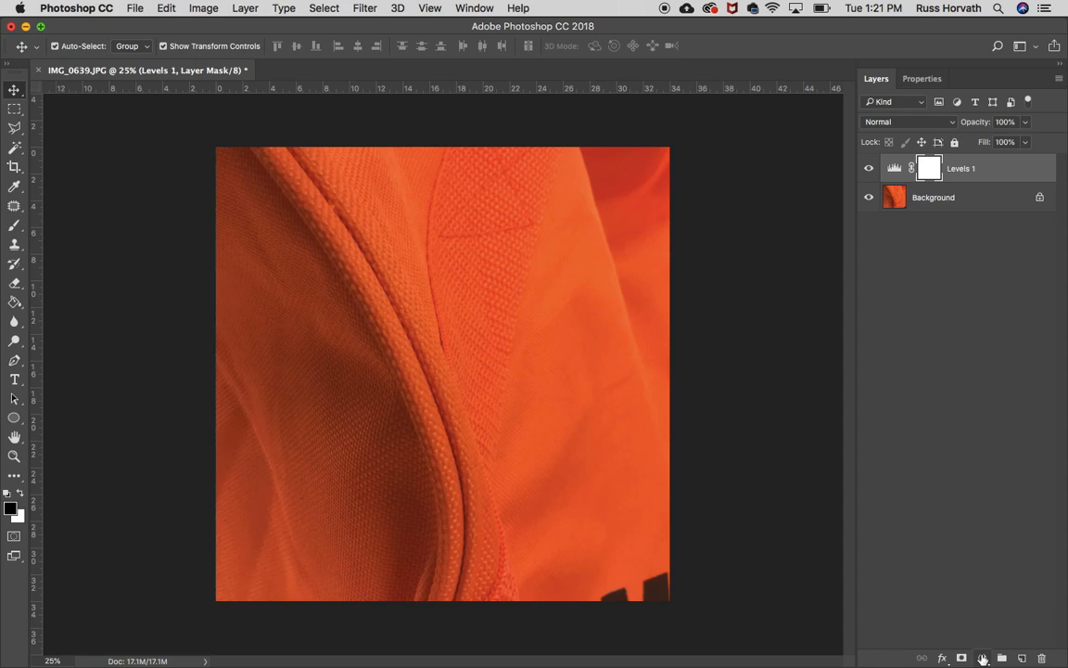
pyautogui.click(983, 658)
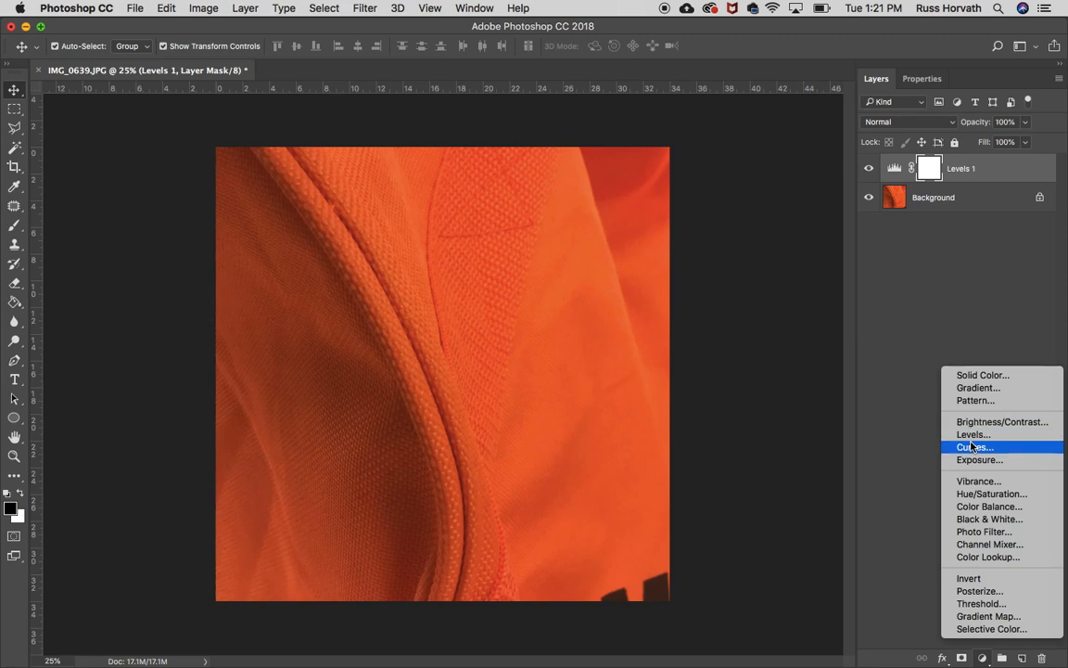
pyautogui.click(984, 506)
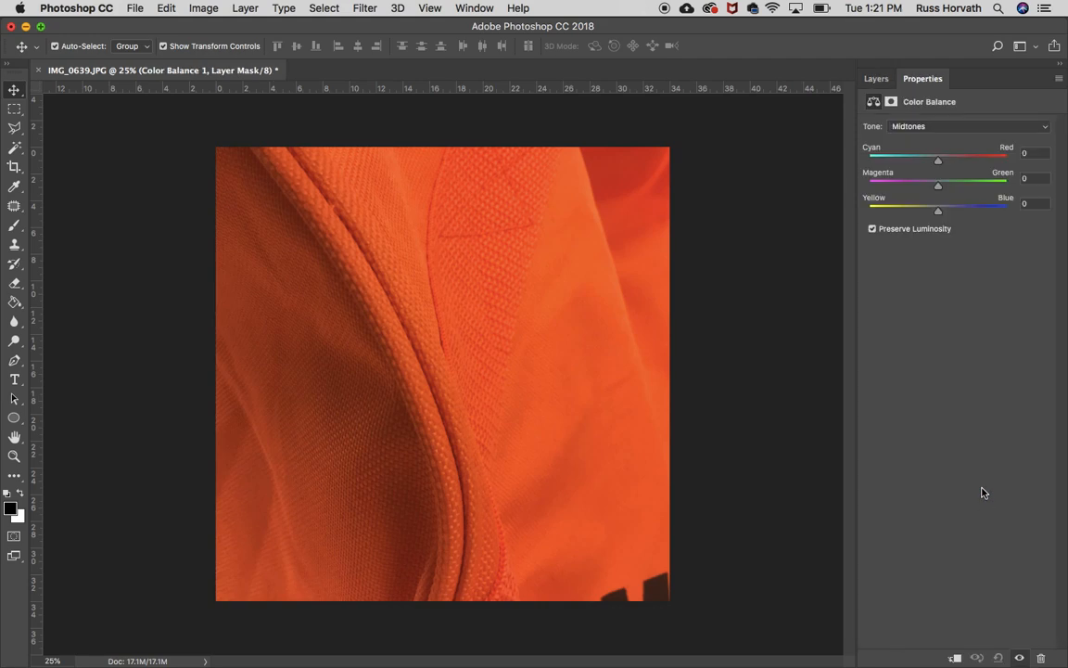
pyautogui.click(877, 79)
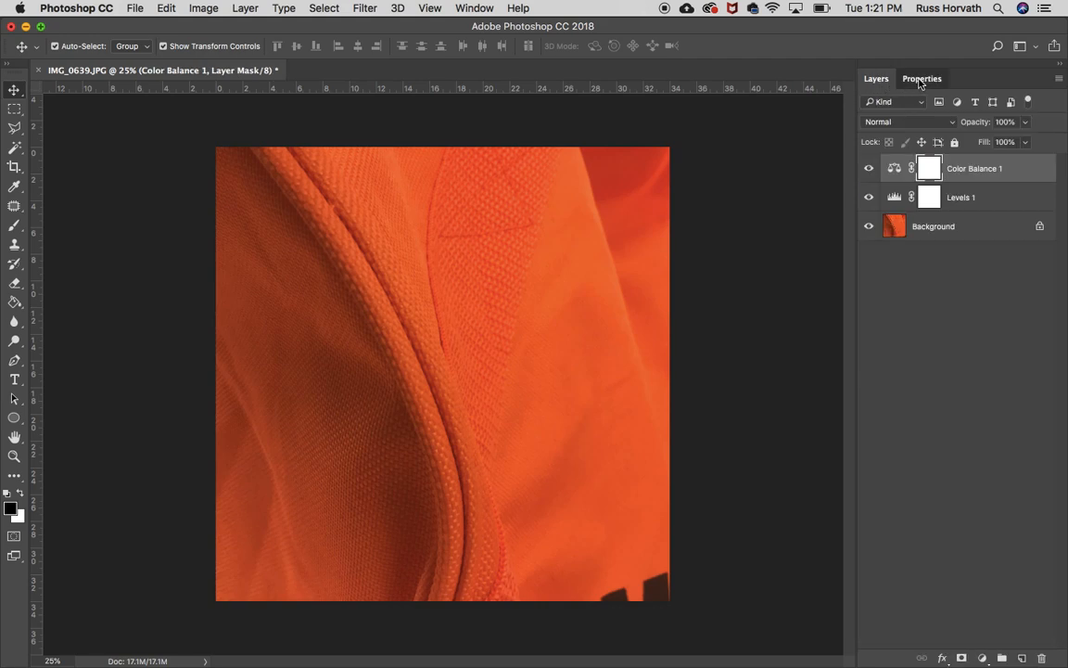
pyautogui.click(923, 78)
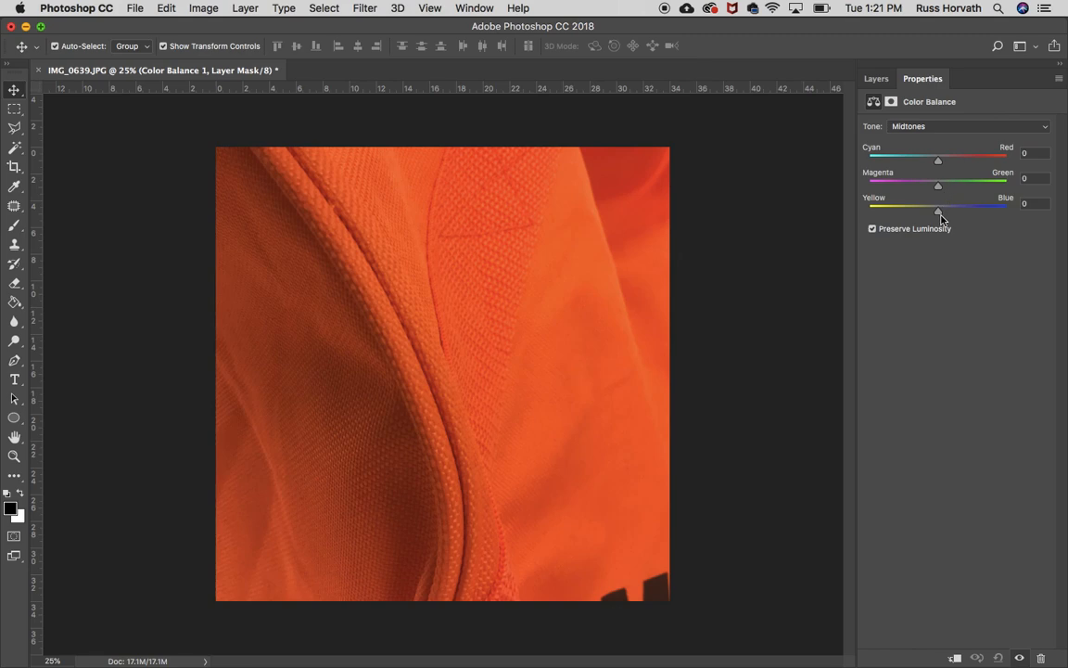
# Set the Color Balance midtones to Cyan-Red +91, Magenta-Green -16 and Yellow-Blue -57.
pyautogui.moveTo(939, 214); pyautogui.dragTo(983, 215)
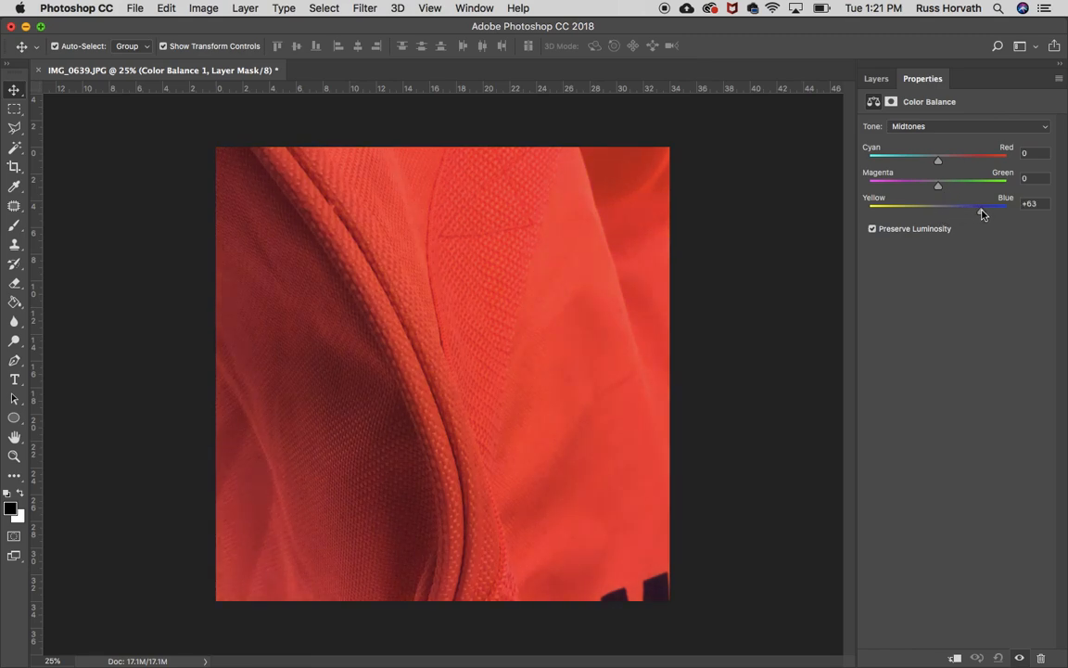
pyautogui.moveTo(937, 186); pyautogui.dragTo(876, 163)
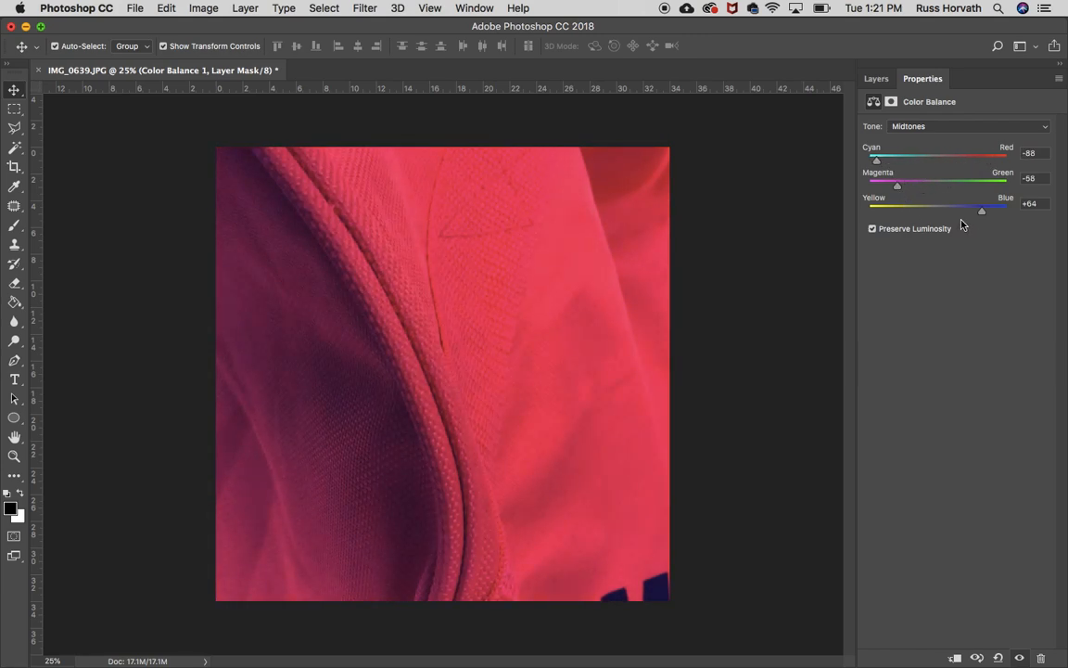
pyautogui.moveTo(981, 212); pyautogui.dragTo(1006, 185)
pyautogui.moveTo(881, 216); pyautogui.dragTo(894, 216)
pyautogui.moveTo(882, 162); pyautogui.dragTo(893, 162)
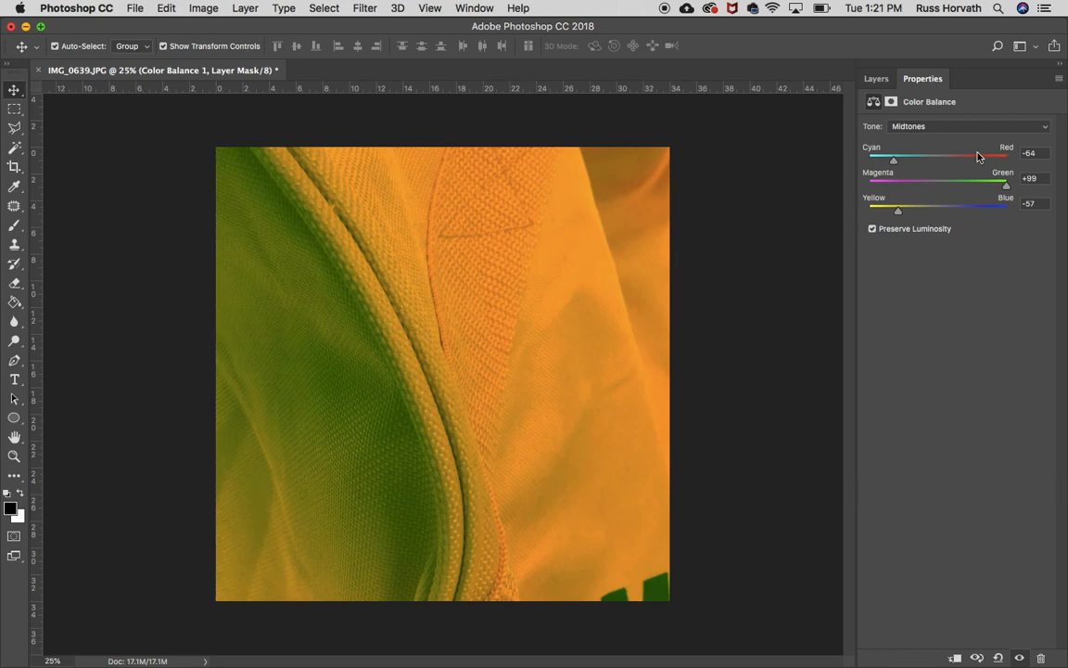
pyautogui.moveTo(894, 162); pyautogui.dragTo(928, 192)
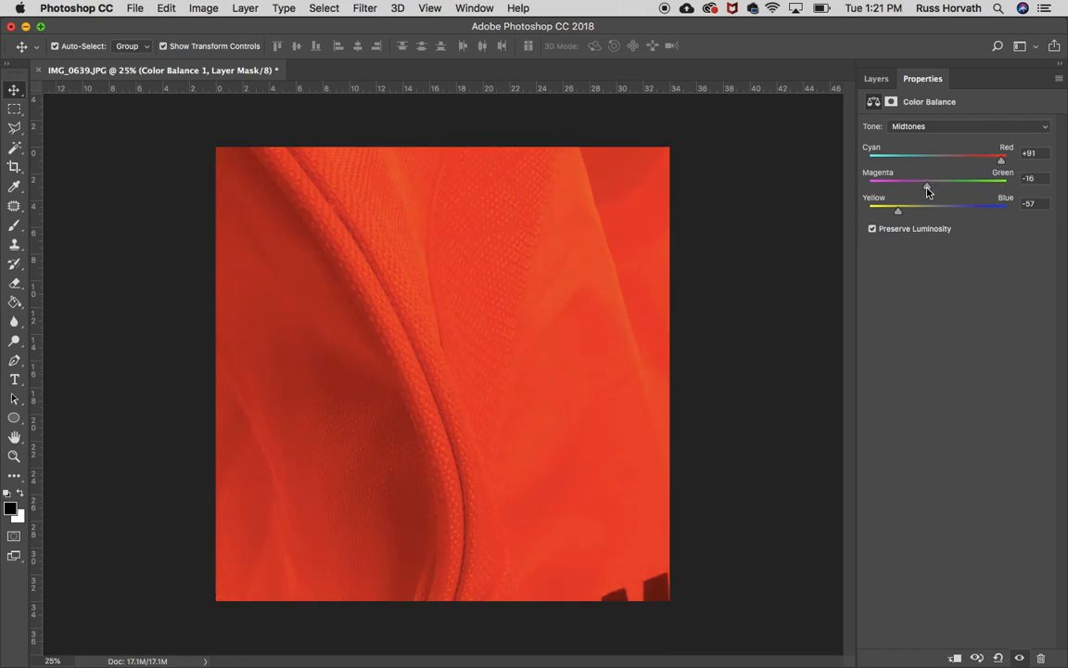
pyautogui.click(875, 79)
# Add a Hue/Saturation adjustment layer with Hue +38 and Saturation +6.
pyautogui.click(985, 656)
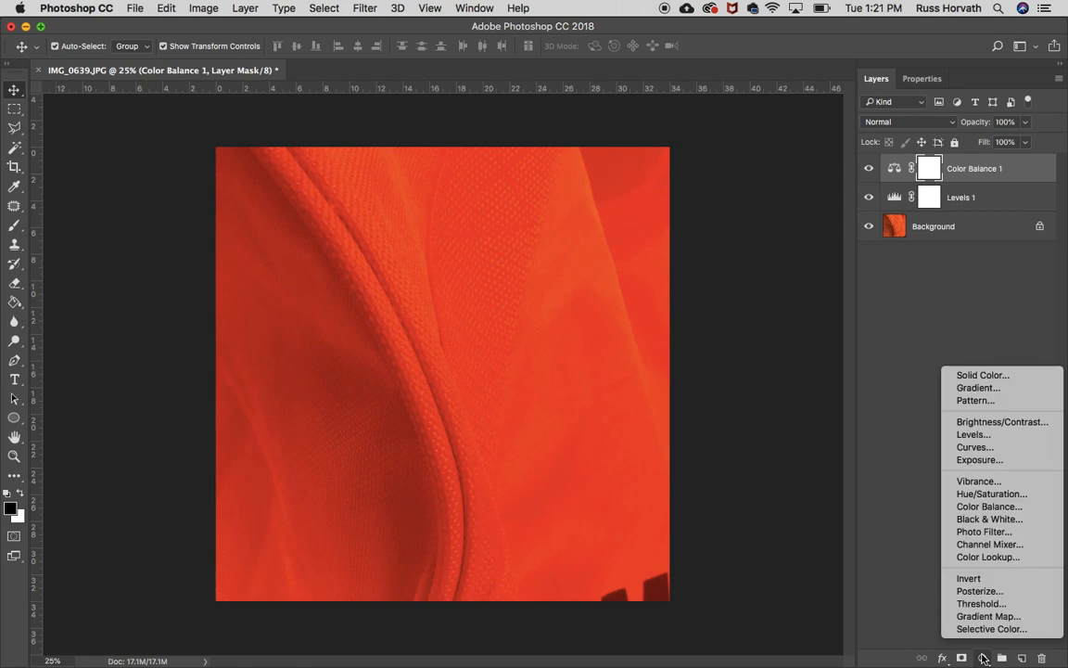
pyautogui.click(973, 494)
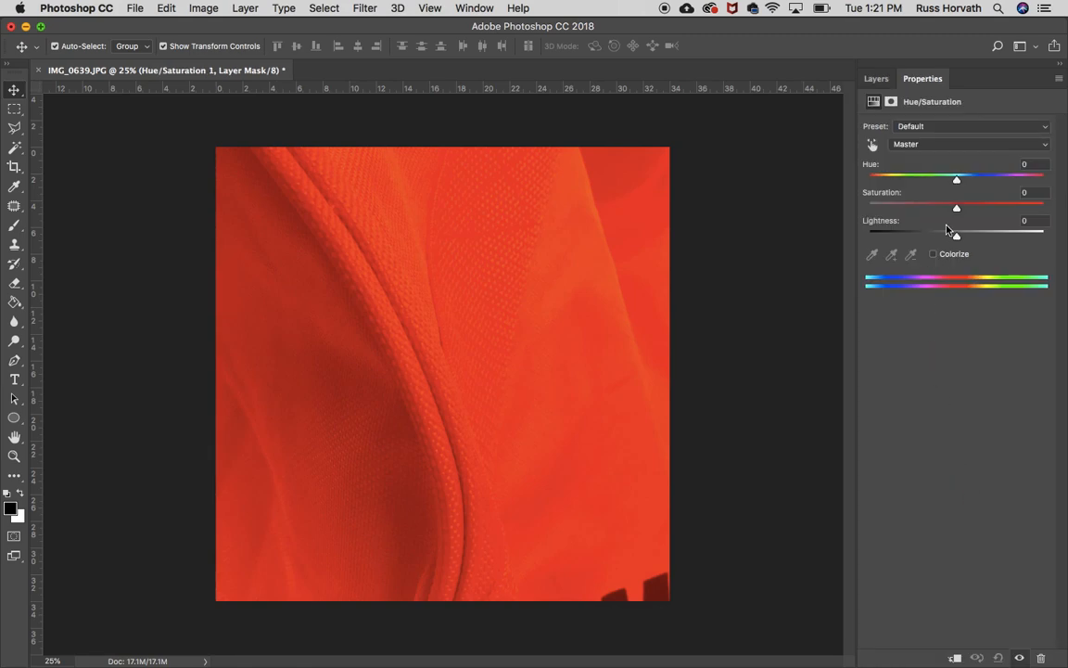
pyautogui.moveTo(956, 213); pyautogui.dragTo(981, 213)
pyautogui.moveTo(993, 216); pyautogui.dragTo(990, 187)
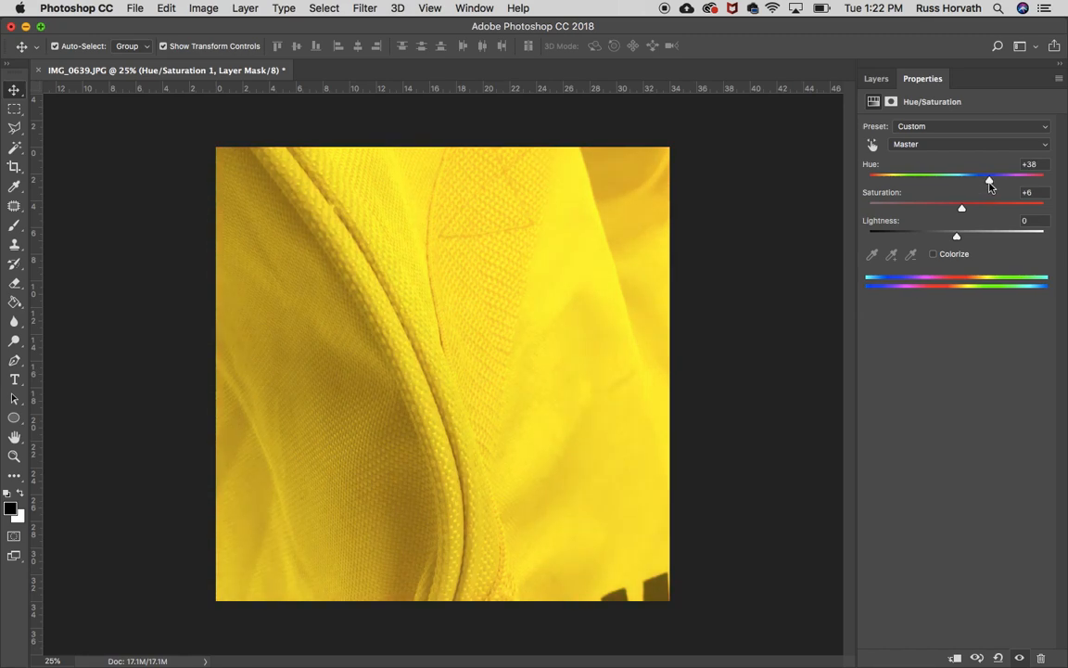
pyautogui.click(876, 79)
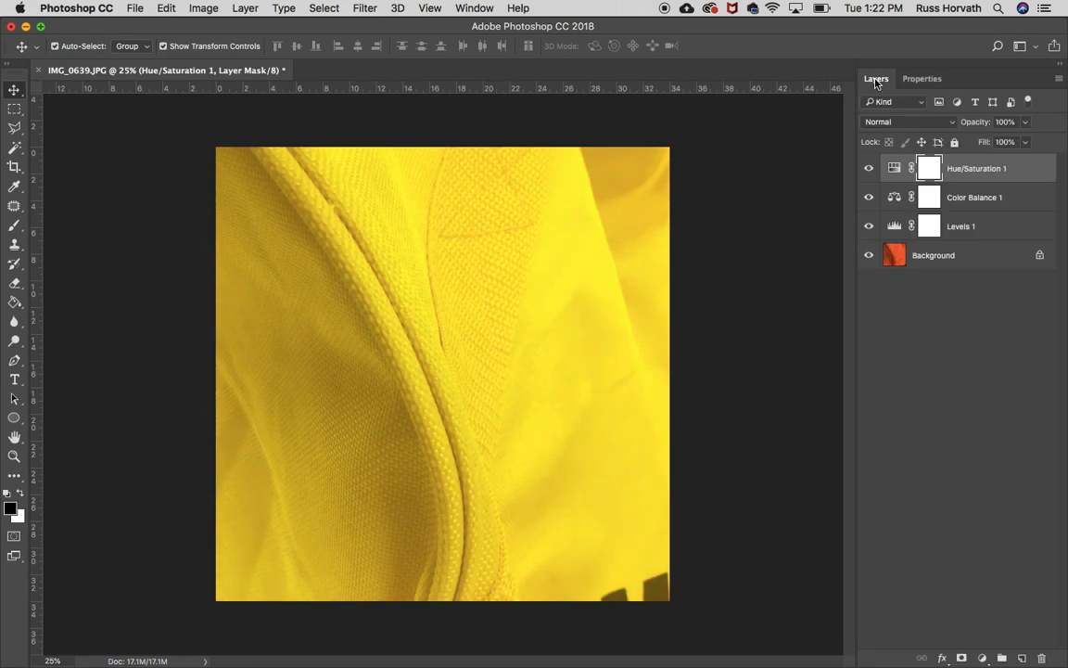
# Toggle the visibility of each adjustment layer to compare their effects, then select Color Balance 1.
pyautogui.click(869, 168)
pyautogui.click(869, 168)
pyautogui.click(869, 196)
pyautogui.click(869, 197)
pyautogui.click(869, 169)
pyautogui.click(868, 169)
pyautogui.click(869, 197)
pyautogui.click(869, 226)
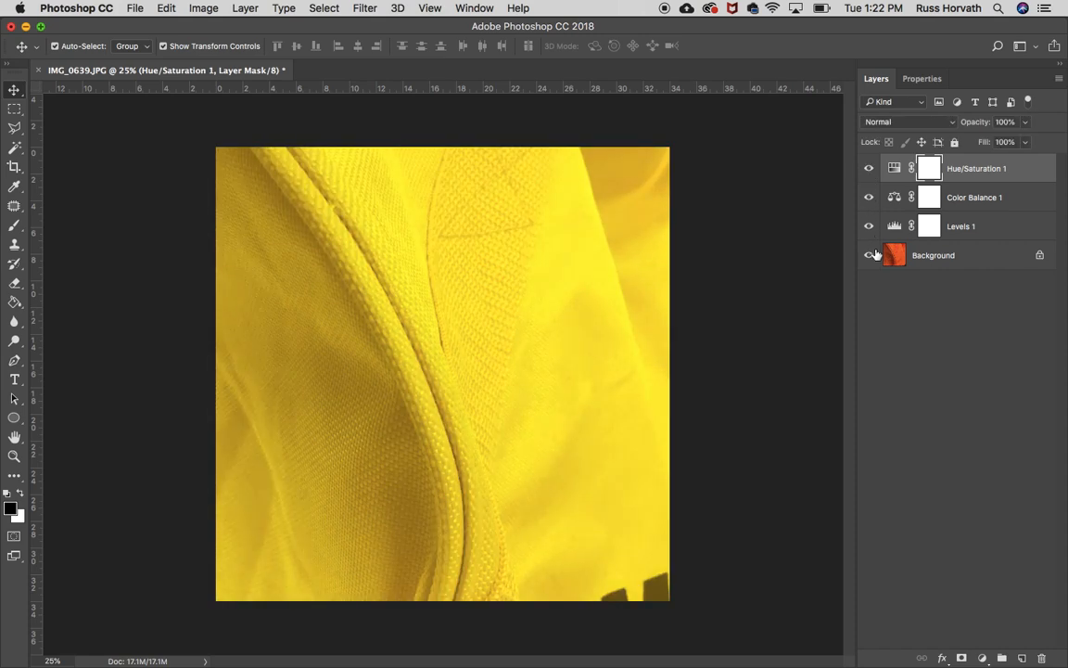
pyautogui.click(899, 209)
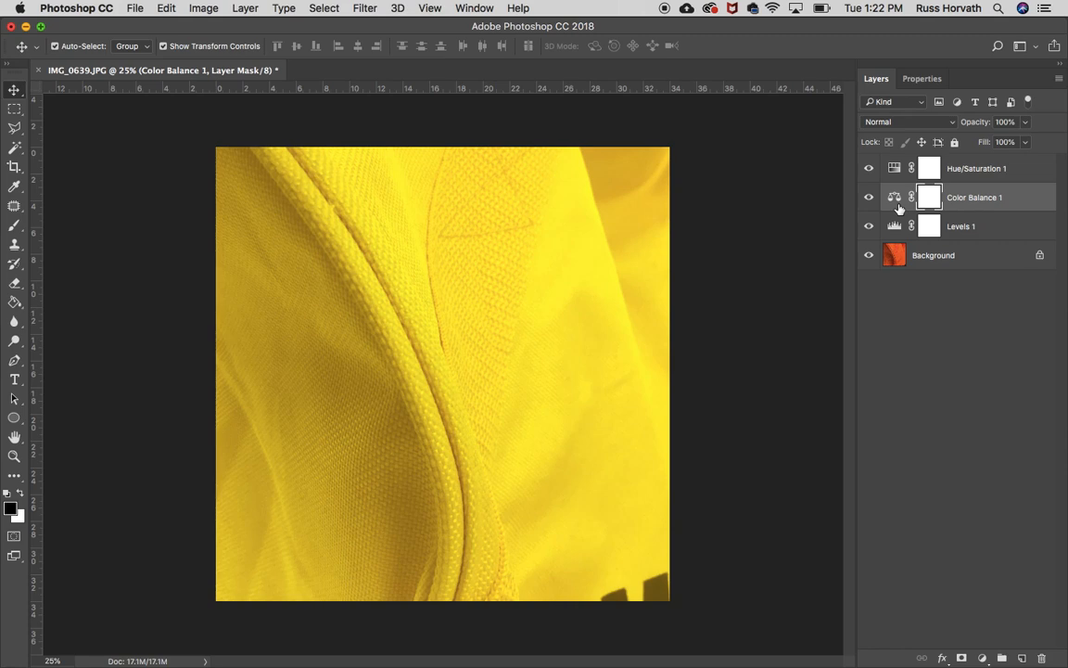
# Change the Color Balance midtones Magenta-Green value to +7.
pyautogui.doubleClick(895, 201)
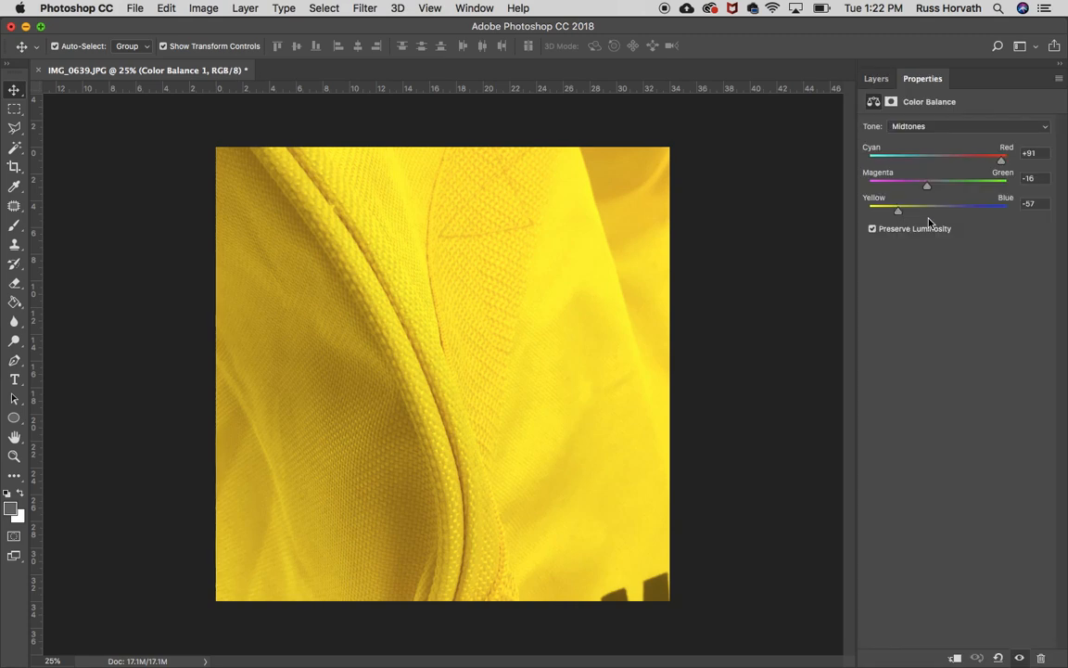
pyautogui.moveTo(930, 188); pyautogui.dragTo(944, 190)
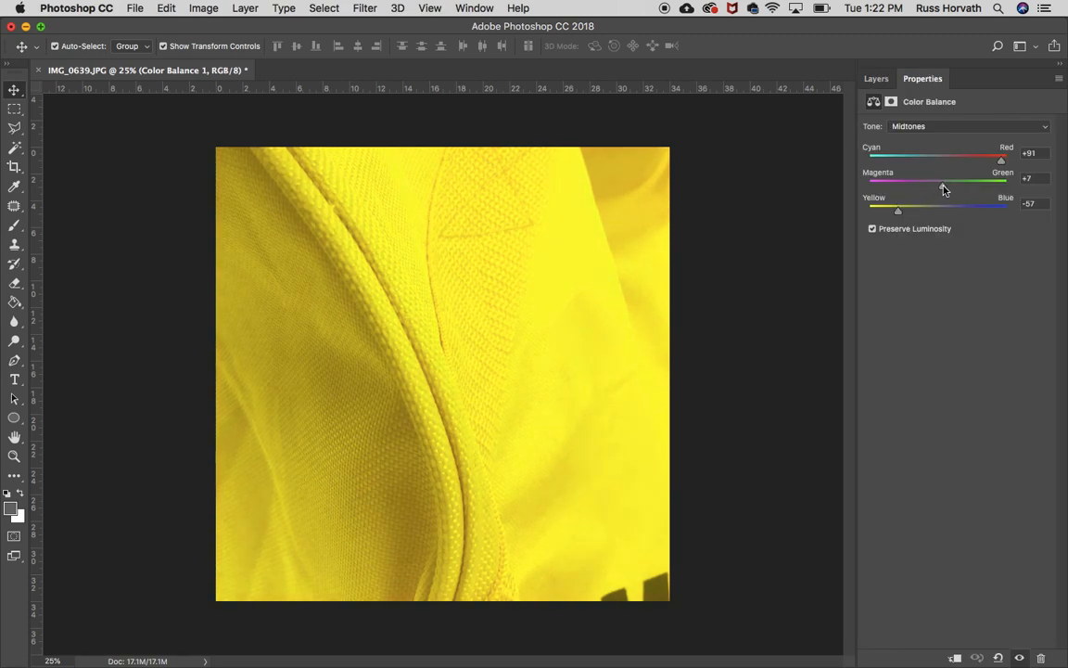
pyautogui.click(877, 79)
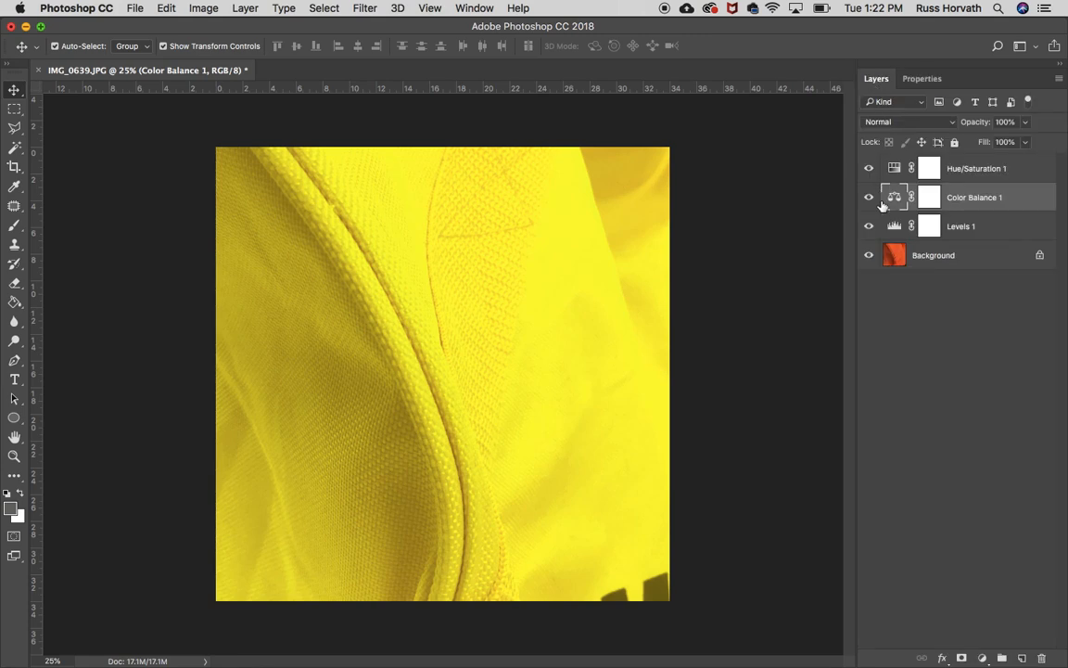
# Open the Levels and Hue/Saturation layer properties to review their settings.
pyautogui.doubleClick(894, 226)
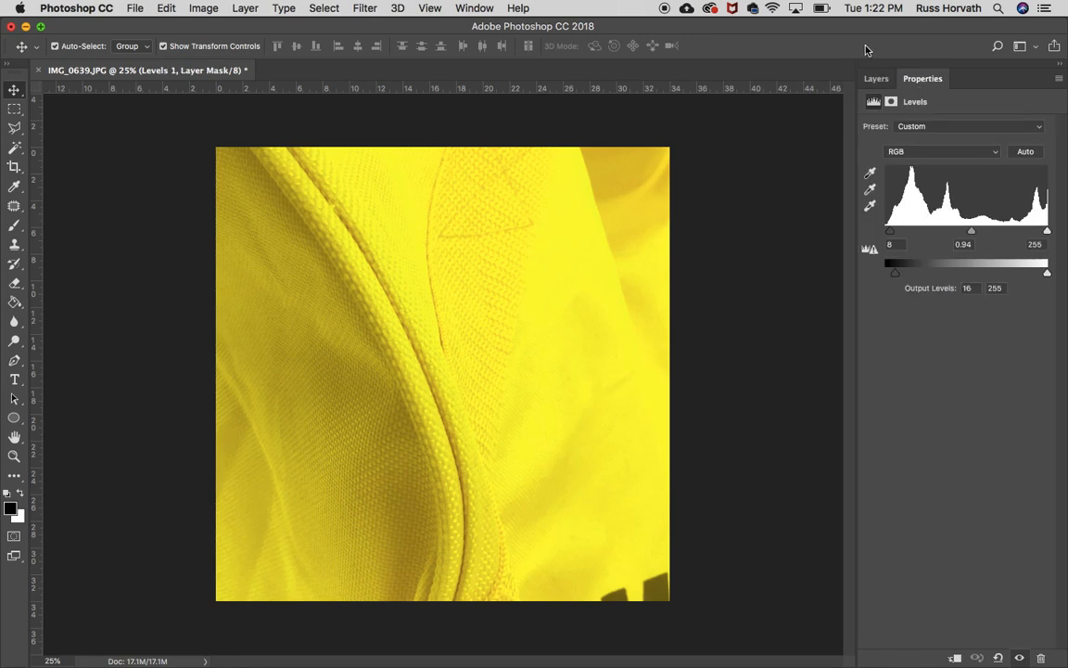
pyautogui.click(876, 79)
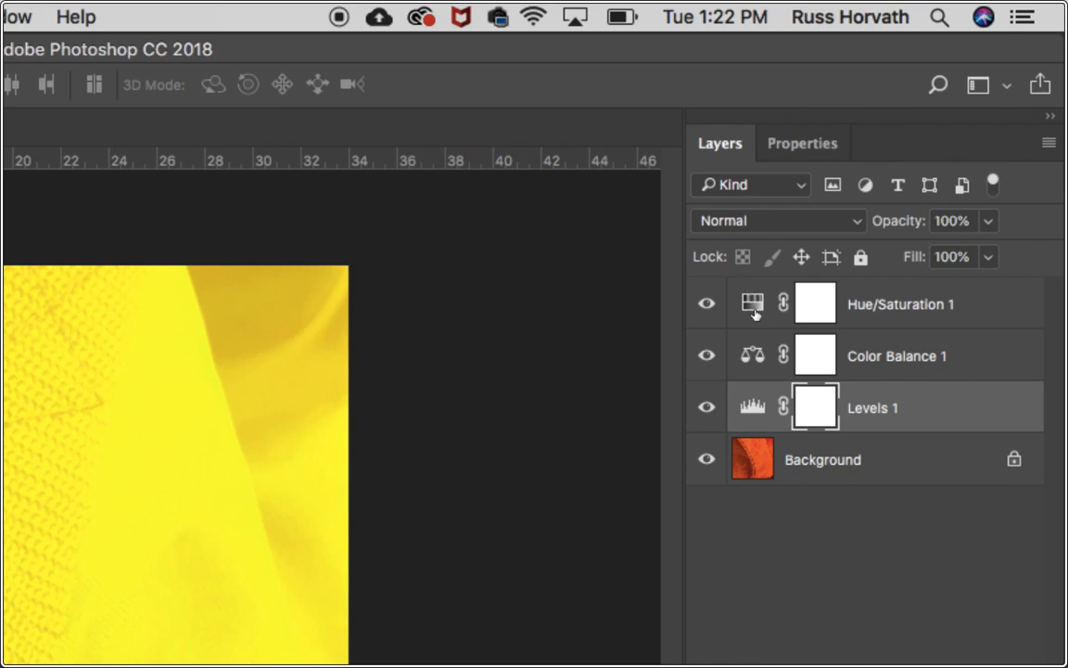
pyautogui.click(754, 313)
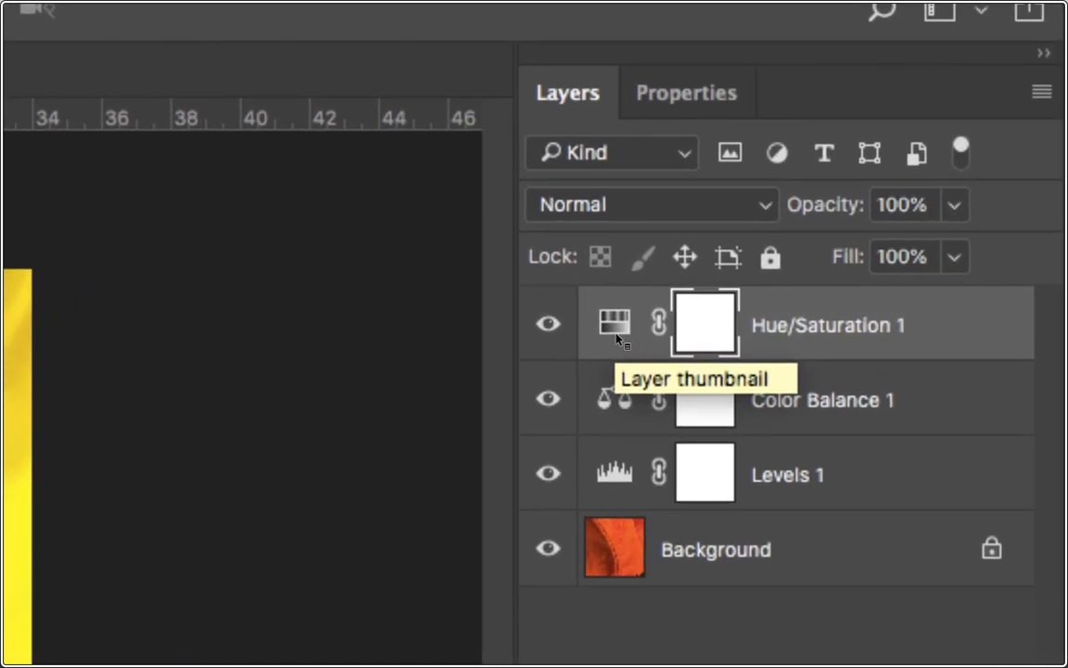
pyautogui.doubleClick(612, 350)
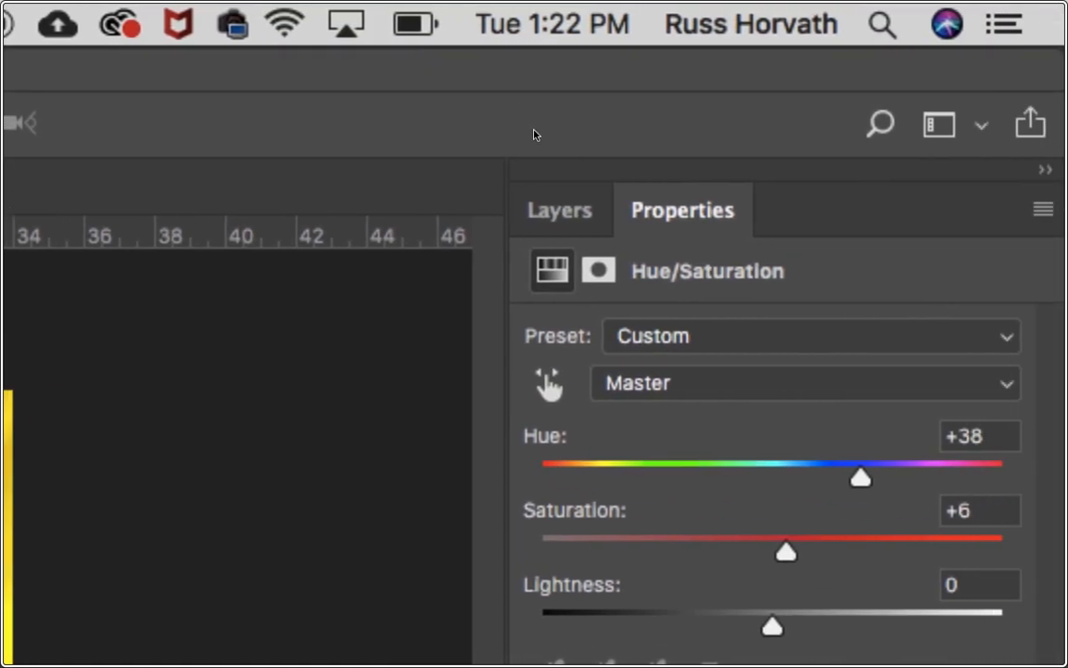
pyautogui.click(561, 211)
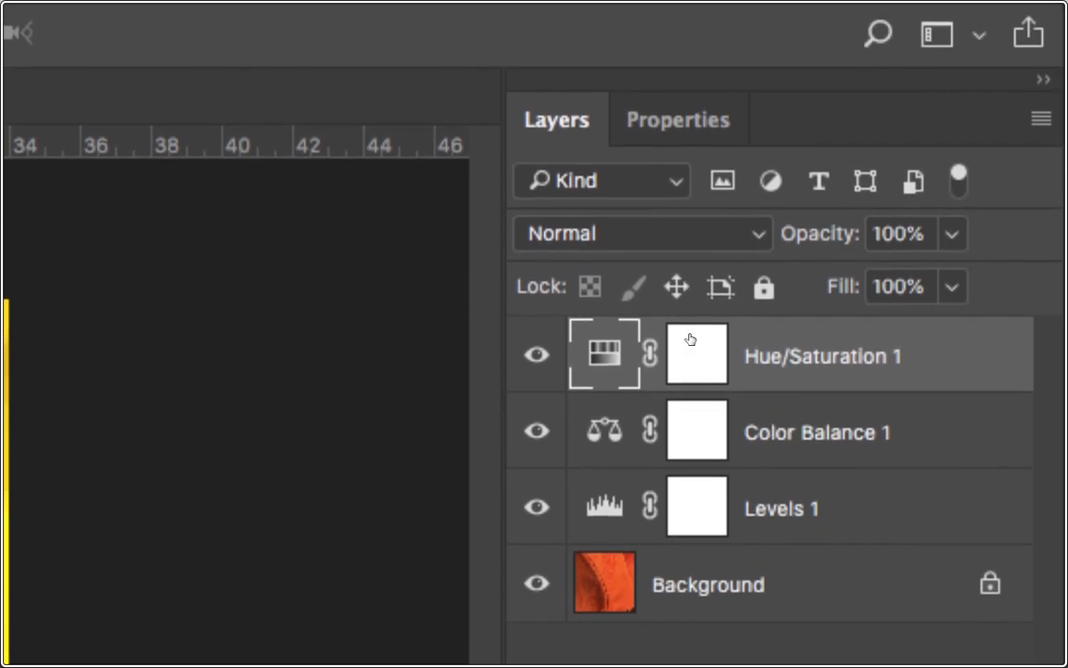
# Hide and delete the Levels 1 adjustment layer.
pyautogui.click(693, 345)
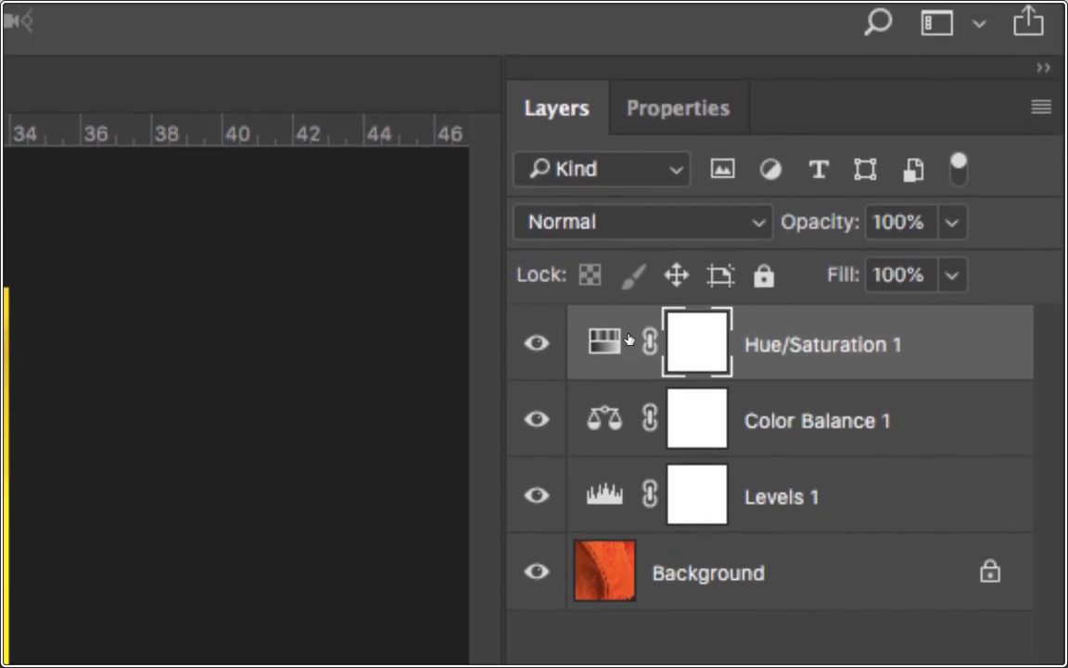
pyautogui.click(650, 356)
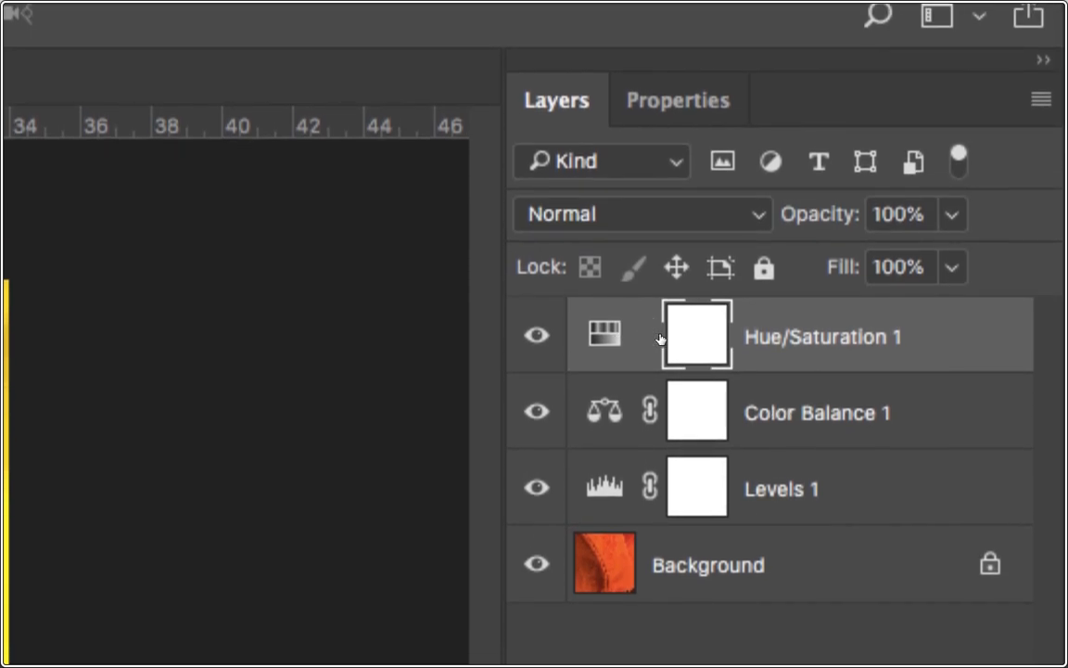
pyautogui.click(651, 337)
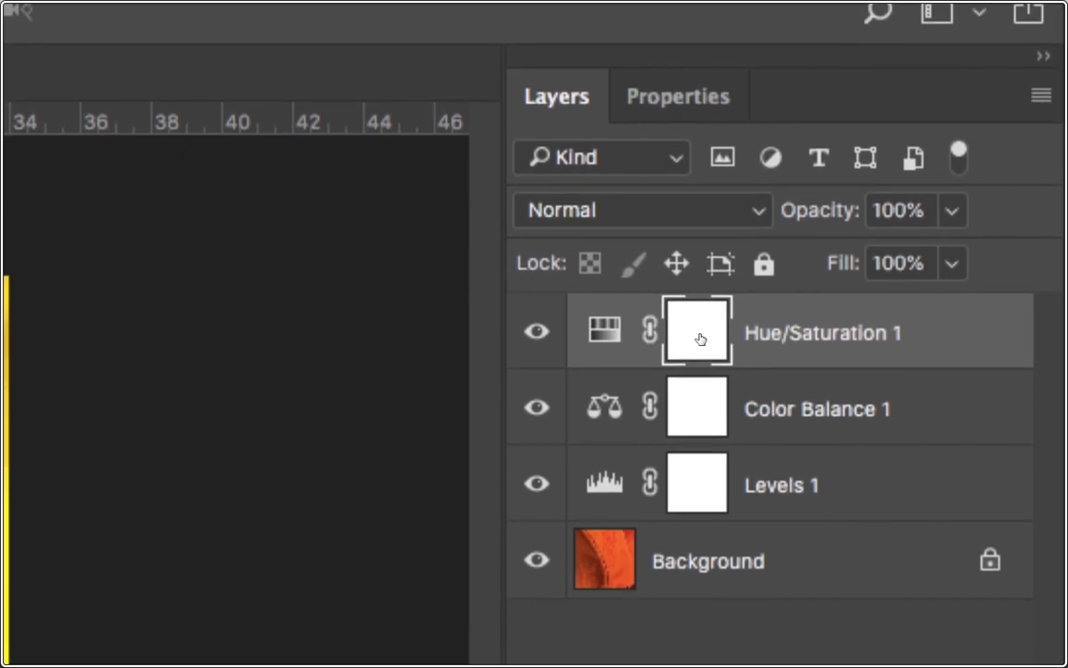
pyautogui.click(967, 339)
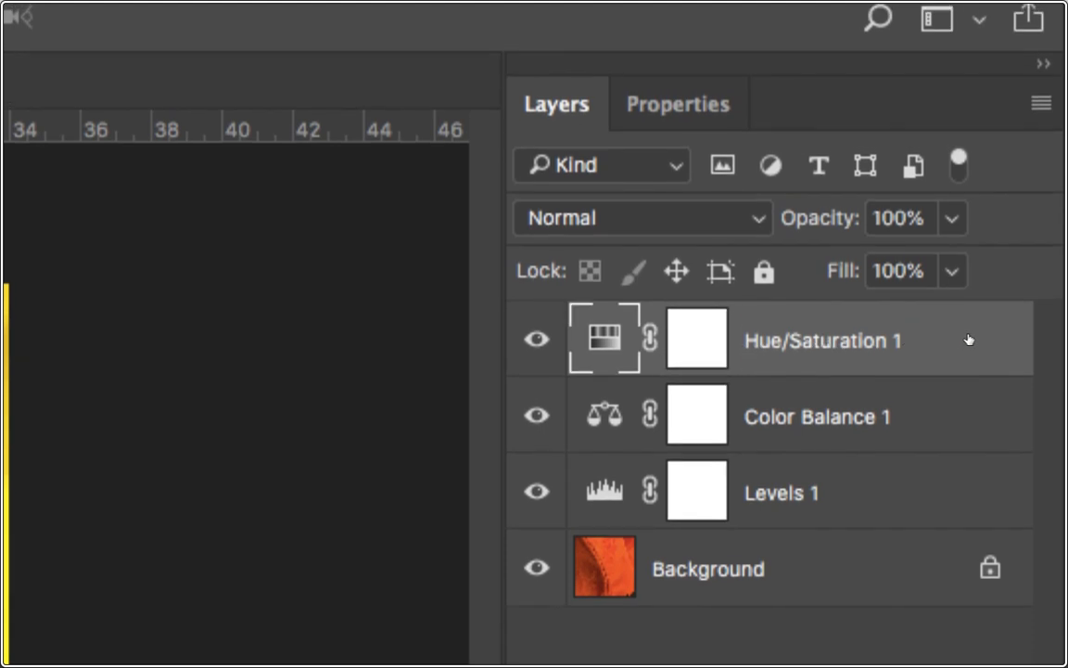
pyautogui.click(964, 339)
pyautogui.click(965, 394)
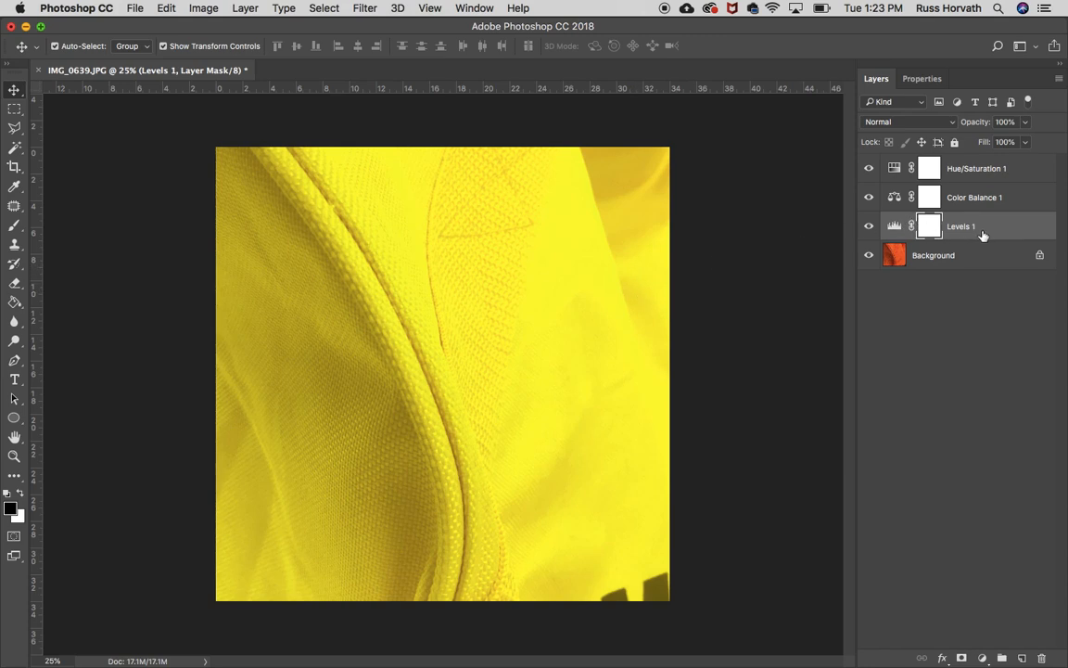
pyautogui.click(868, 226)
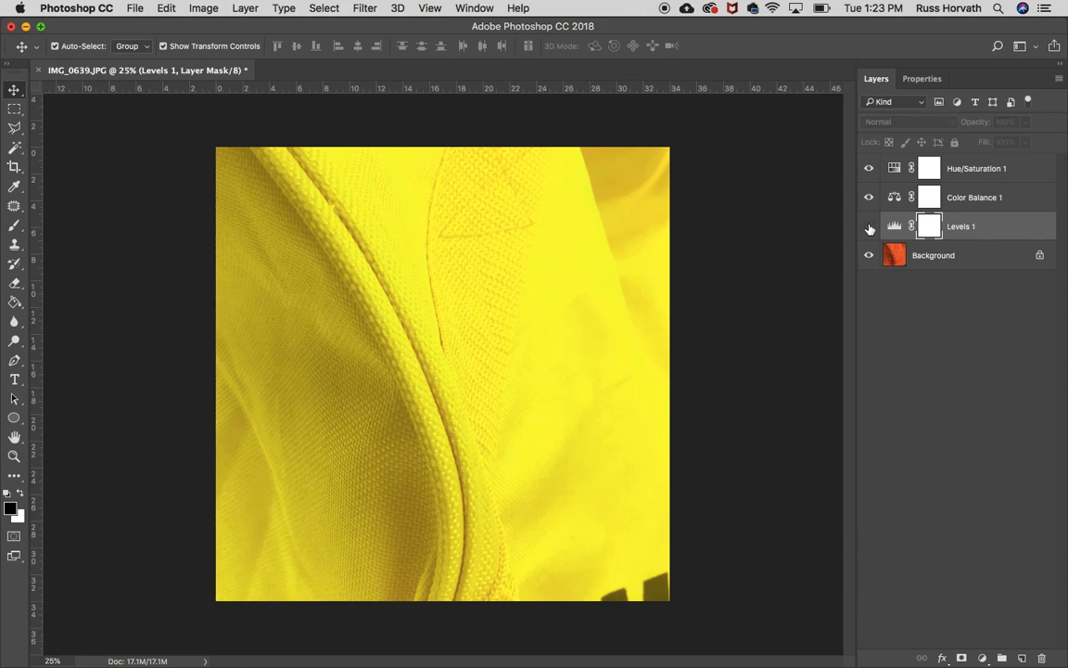
pyautogui.click(995, 229)
pyautogui.moveTo(995, 228); pyautogui.dragTo(1042, 660)
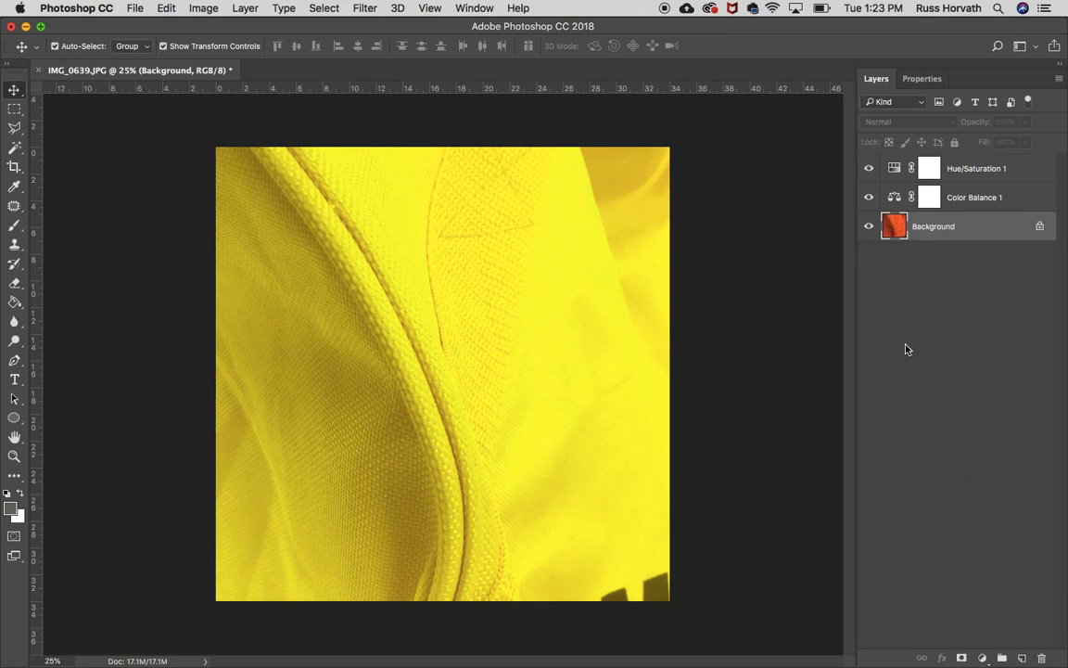
# Add a text layer on the fabric reading "YELLOW" with the Type tool.
pyautogui.click(15, 382)
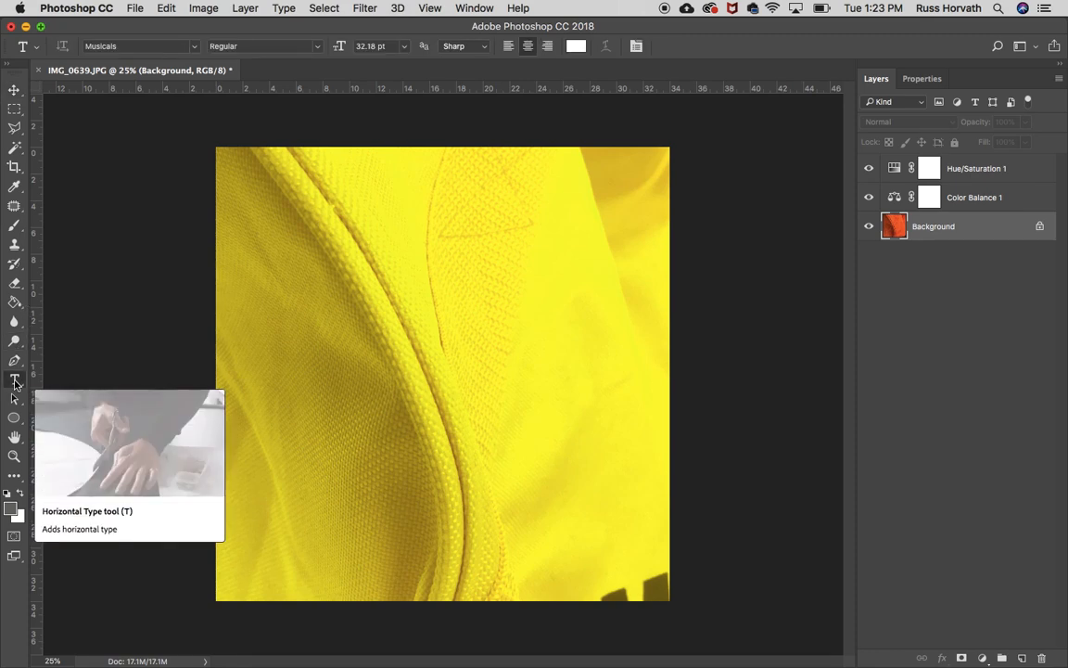
pyautogui.click(313, 301)
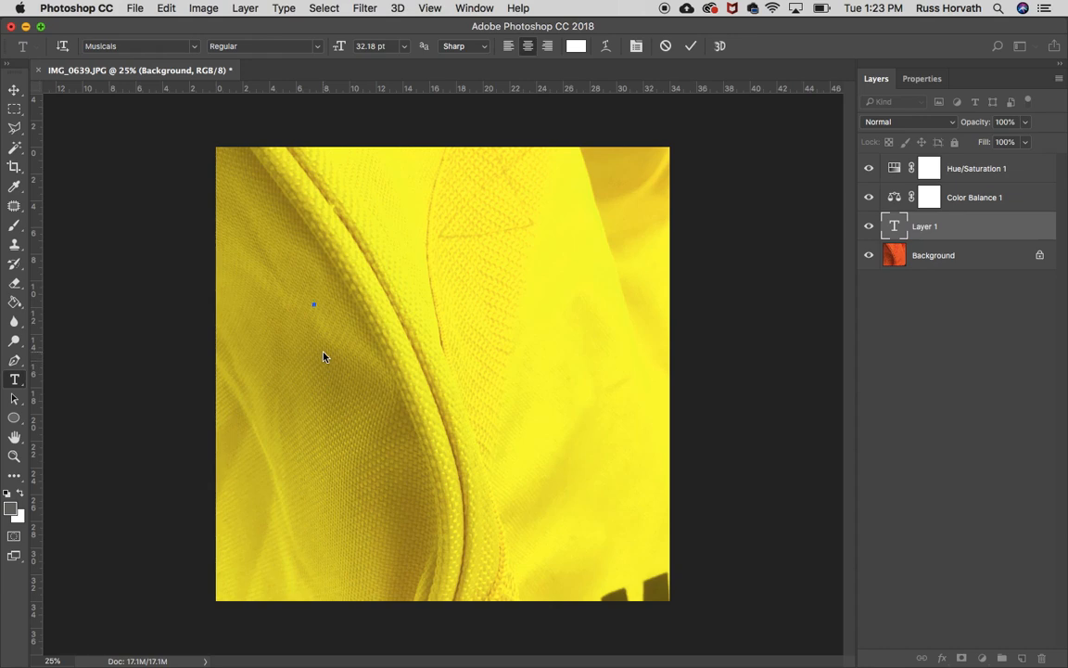
pyautogui.write('YELLOW')
pyautogui.click(195, 47)
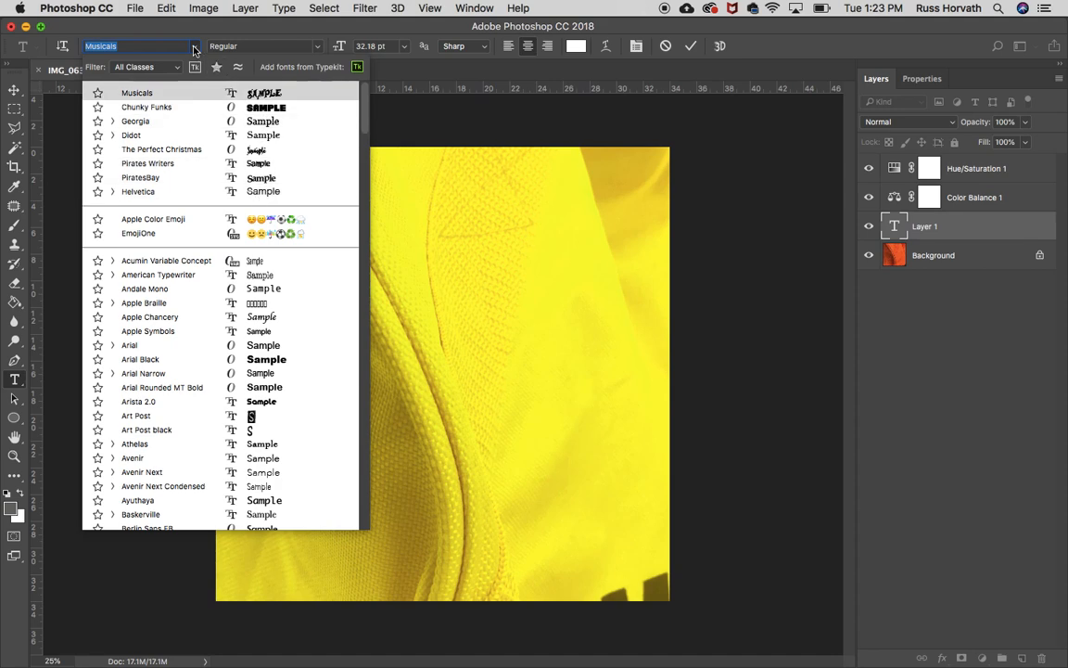
pyautogui.click(194, 47)
pyautogui.click(316, 48)
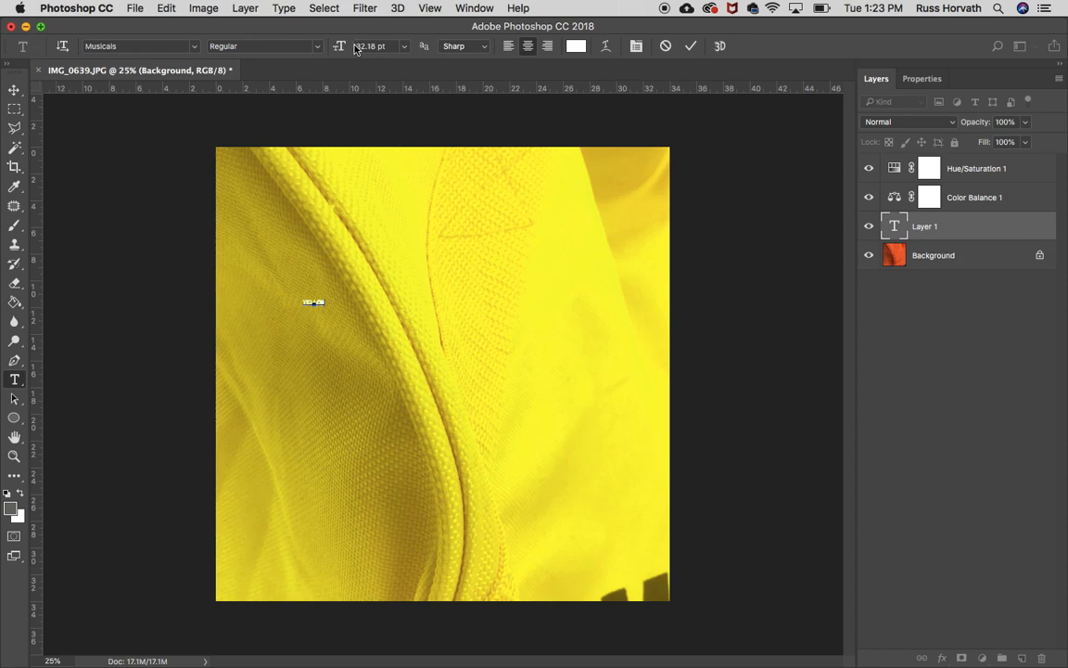
pyautogui.click(406, 48)
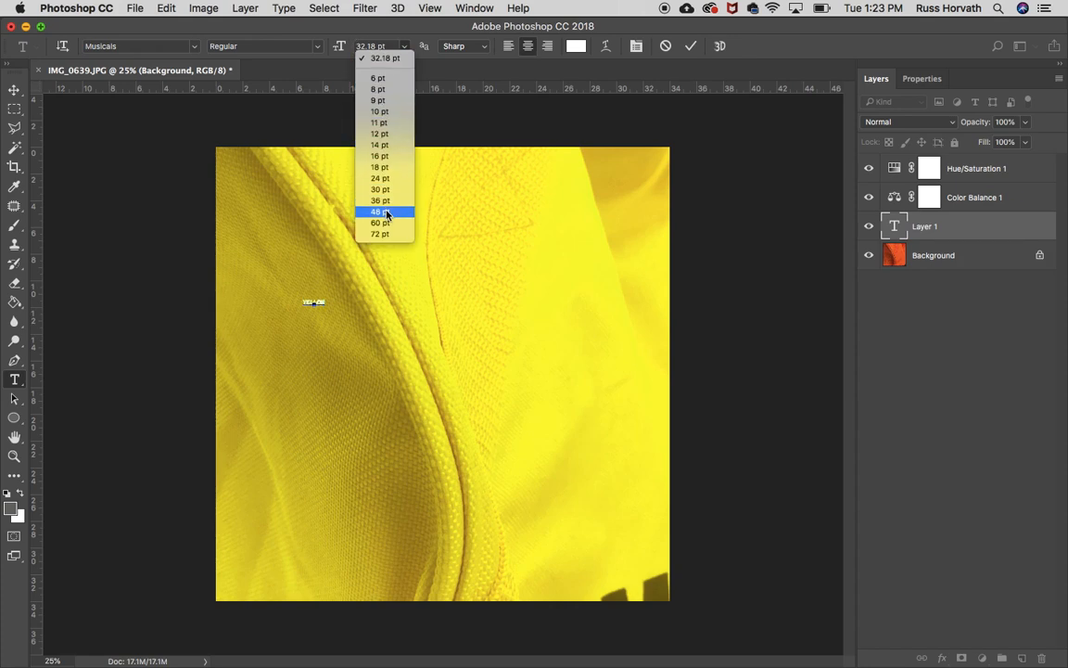
pyautogui.click(403, 44)
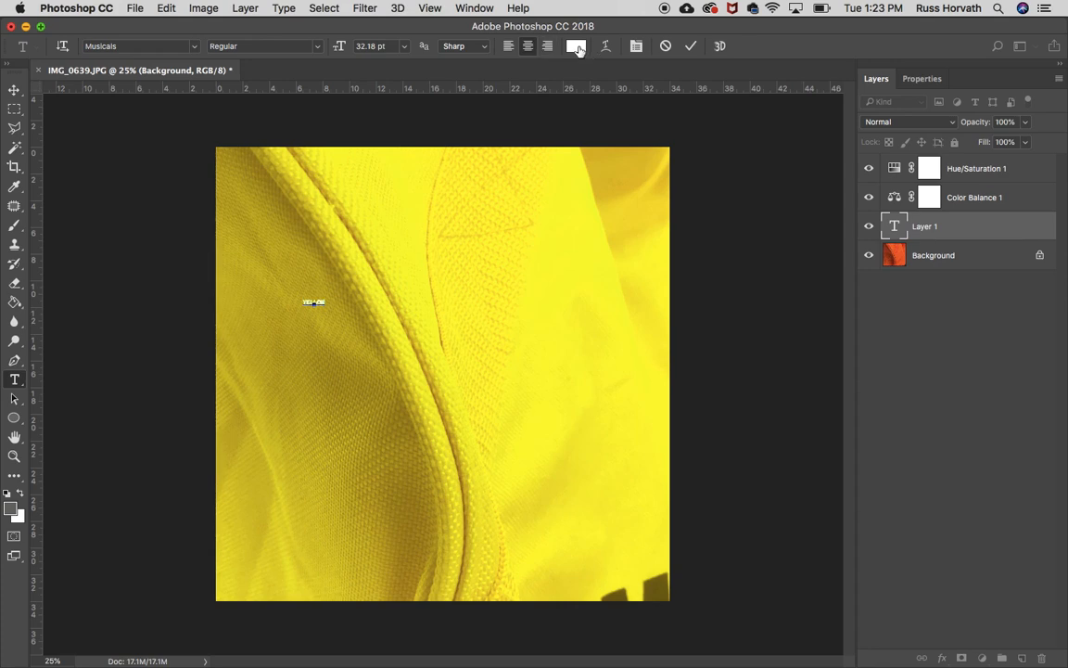
# Try to set the text color to black in the color picker.
pyautogui.click(577, 47)
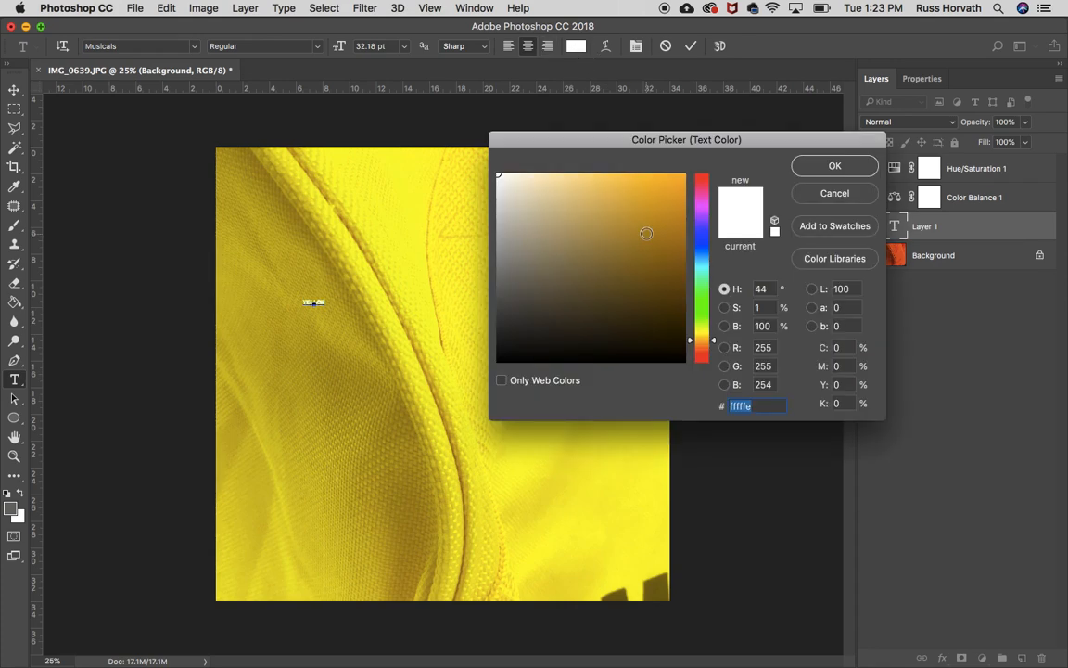
pyautogui.moveTo(680, 351); pyautogui.dragTo(686, 374)
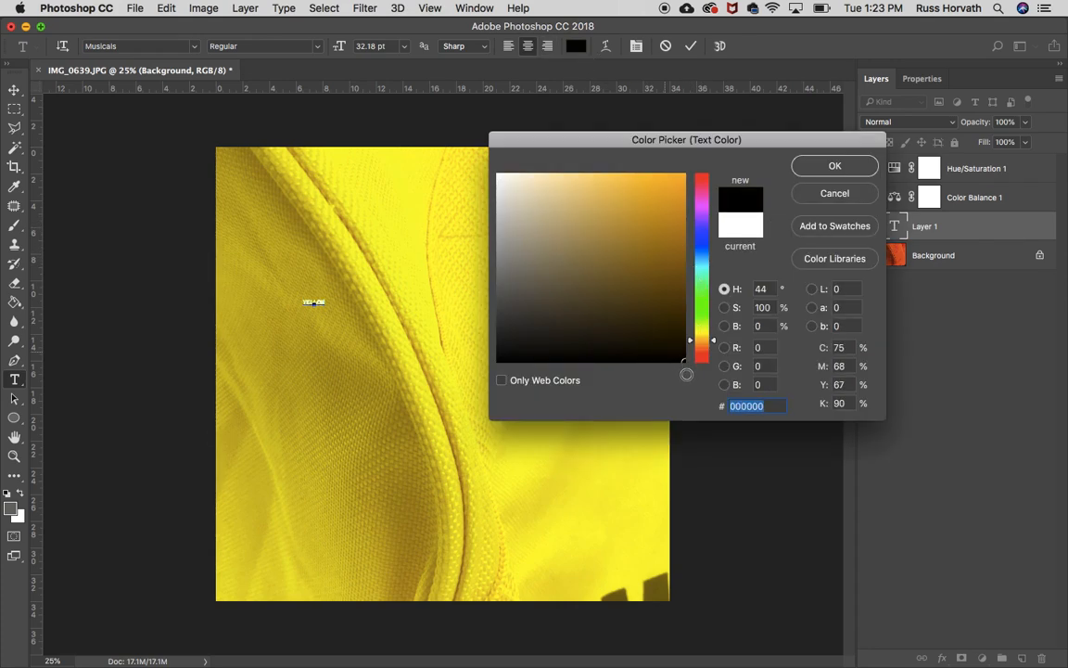
pyautogui.click(832, 165)
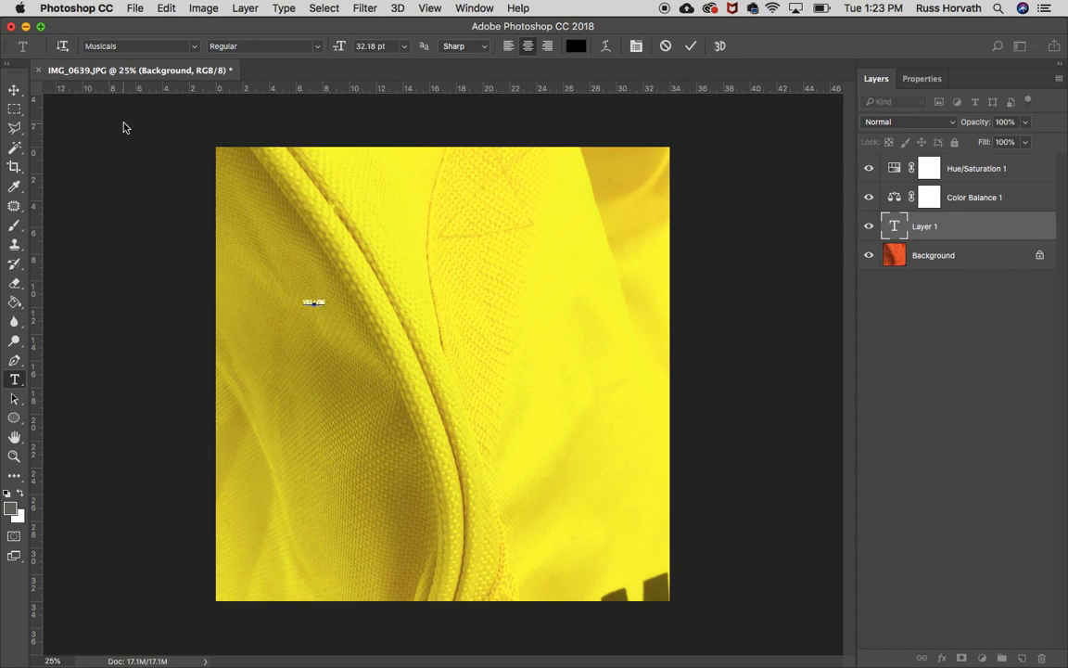
# Scale the YELLOW text up to span most of the image width, reposition it, and commit the transform.
pyautogui.click(15, 90)
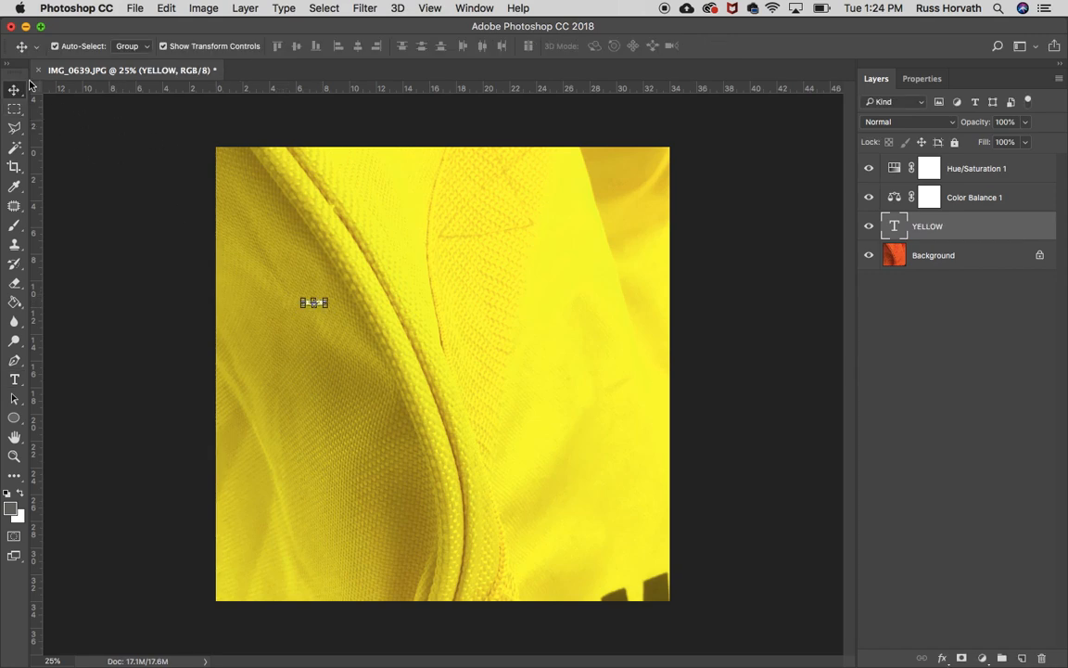
pyautogui.click(163, 46)
pyautogui.click(164, 46)
pyautogui.click(163, 47)
pyautogui.click(164, 46)
pyautogui.click(163, 46)
pyautogui.click(163, 47)
pyautogui.moveTo(329, 308); pyautogui.dragTo(632, 503)
pyautogui.moveTo(304, 302); pyautogui.dragTo(239, 251)
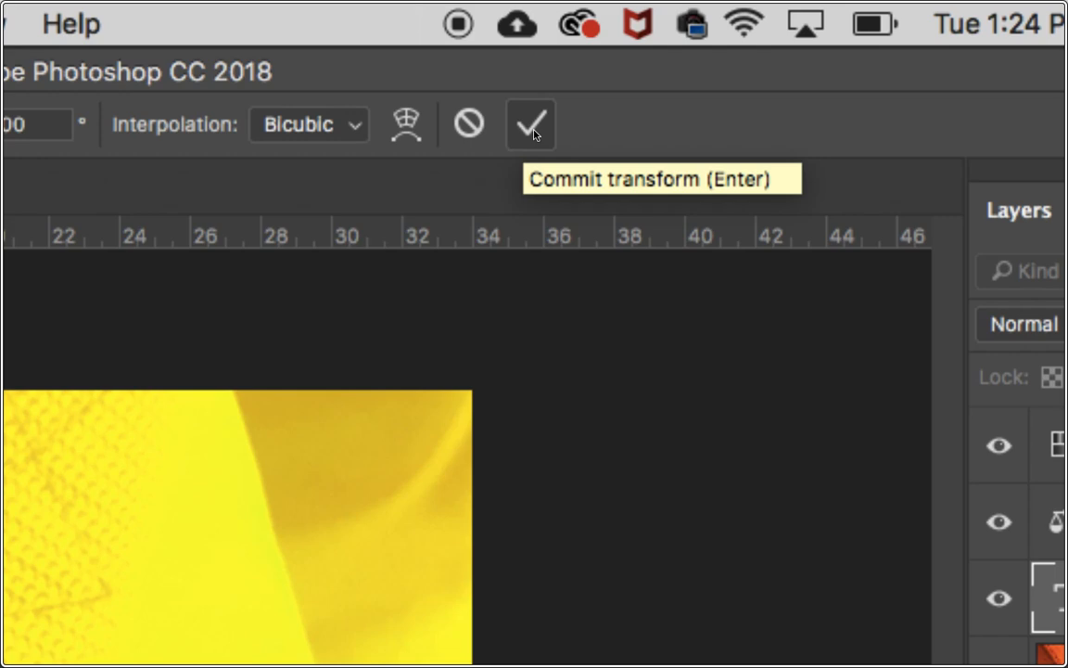
pyautogui.click(531, 125)
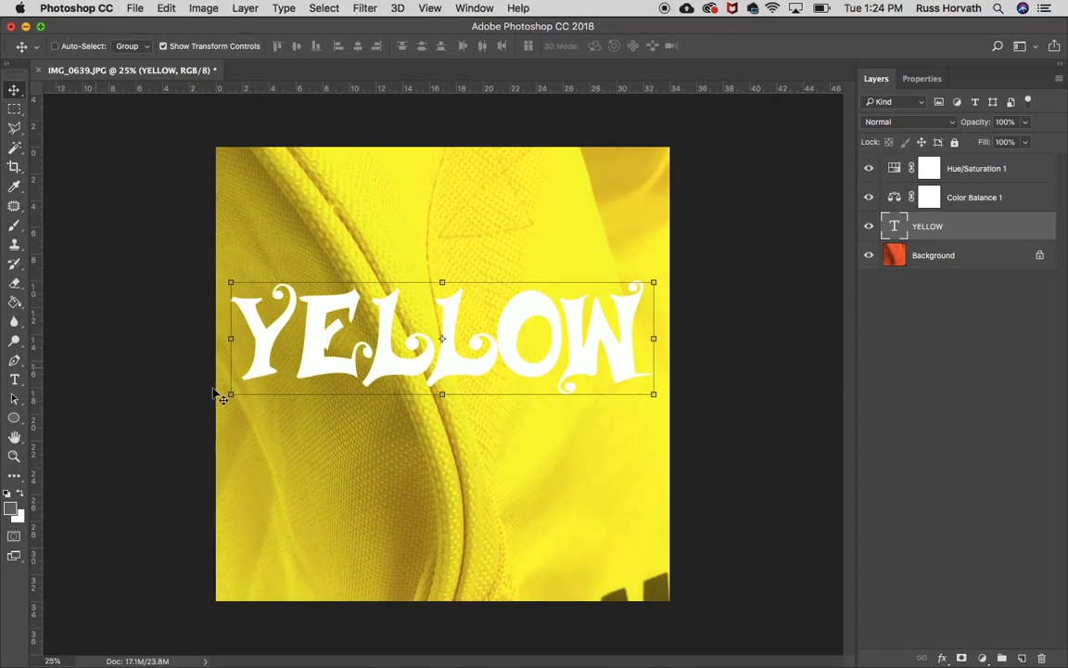
# Select the YELLOW text and change its font to Pirates Writers.
pyautogui.click(15, 379)
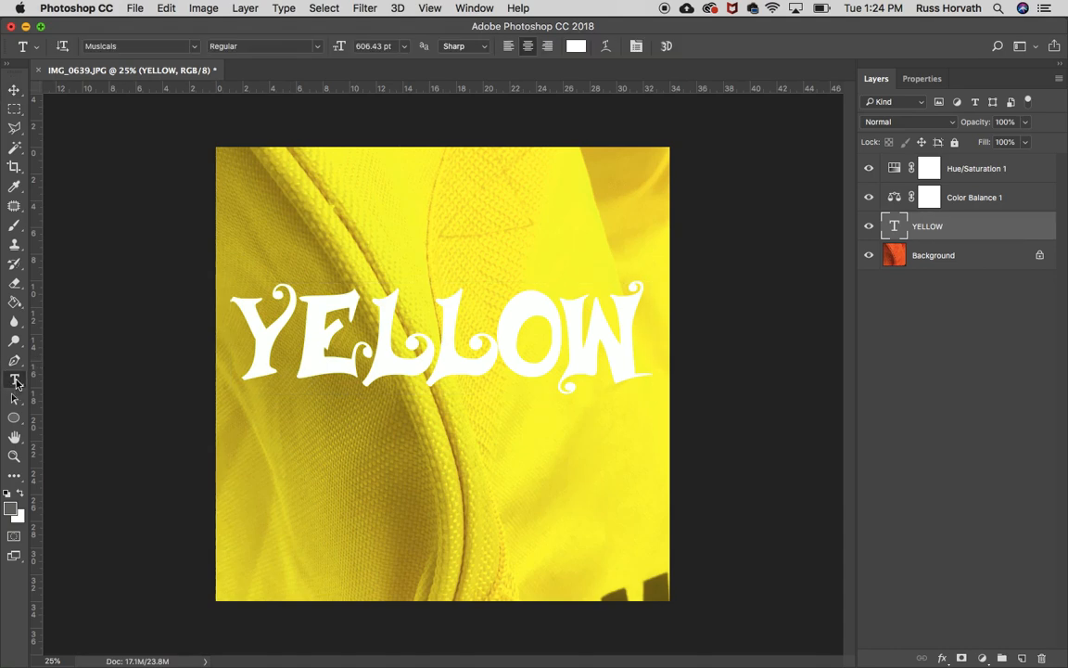
pyautogui.moveTo(631, 355); pyautogui.dragTo(222, 303)
pyautogui.click(195, 46)
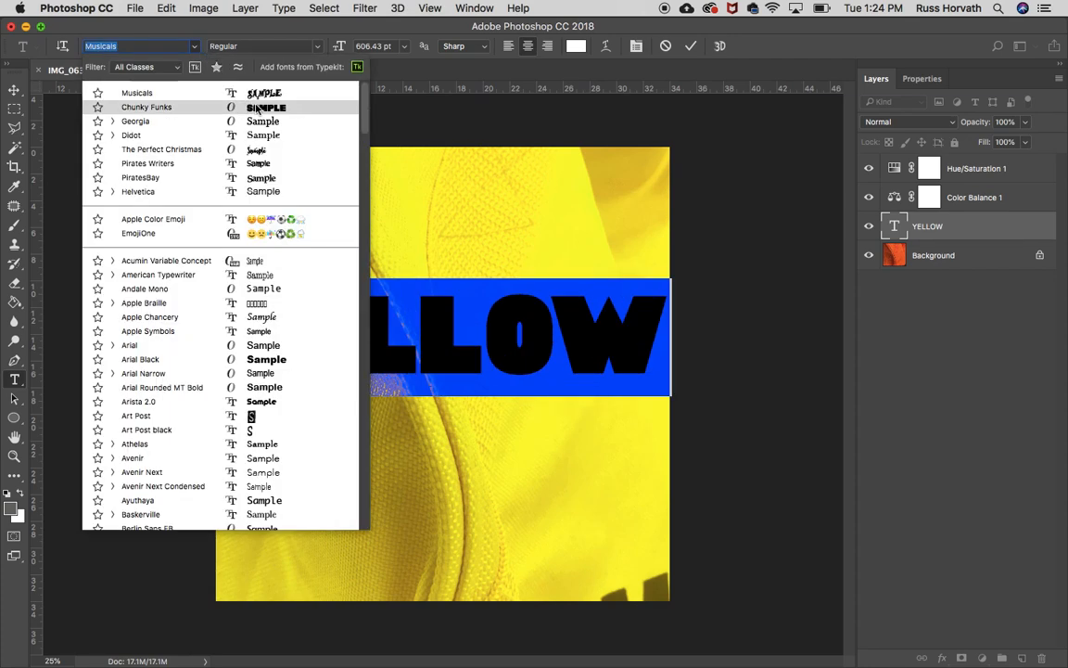
pyautogui.click(261, 167)
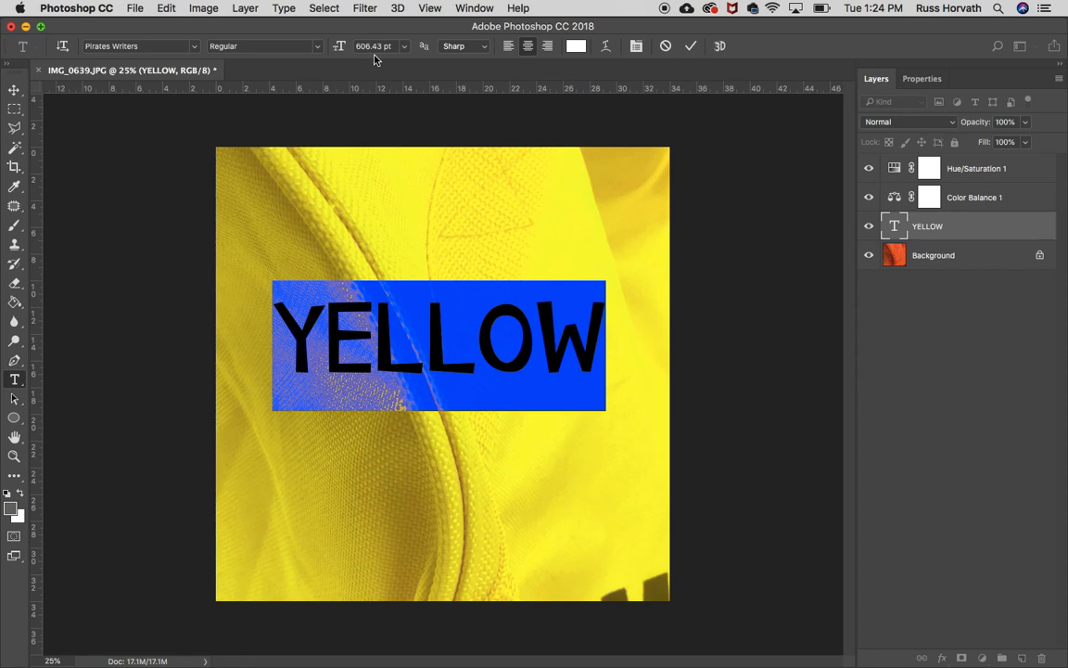
# Set the text color to black (000000) and commit the text edit.
pyautogui.click(577, 45)
pyautogui.moveTo(572, 253)
pyautogui.mouseDown()
pyautogui.moveTo(691, 430)
pyautogui.moveTo(717, 436)
pyautogui.mouseUp()
pyautogui.moveTo(700, 347); pyautogui.dragTo(722, 294)
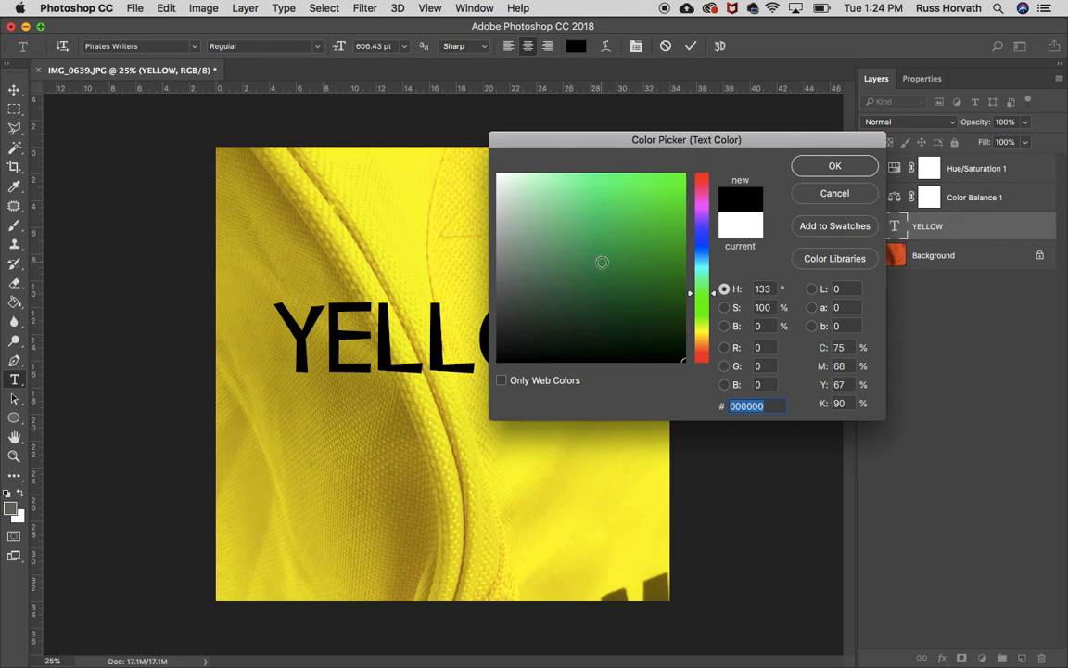
pyautogui.click(814, 168)
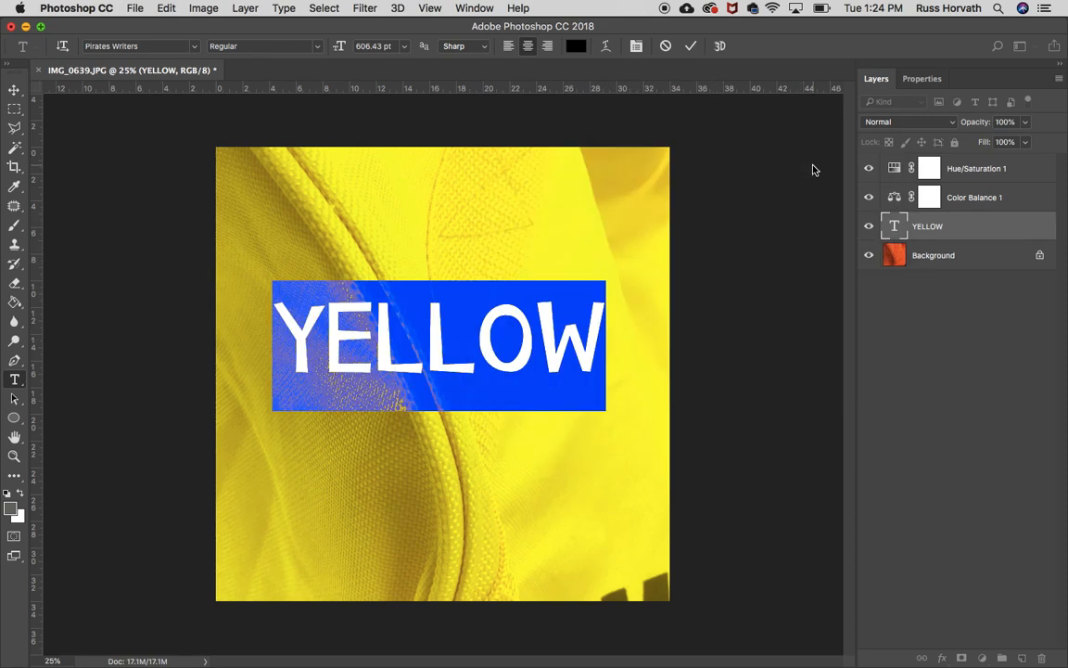
pyautogui.click(14, 90)
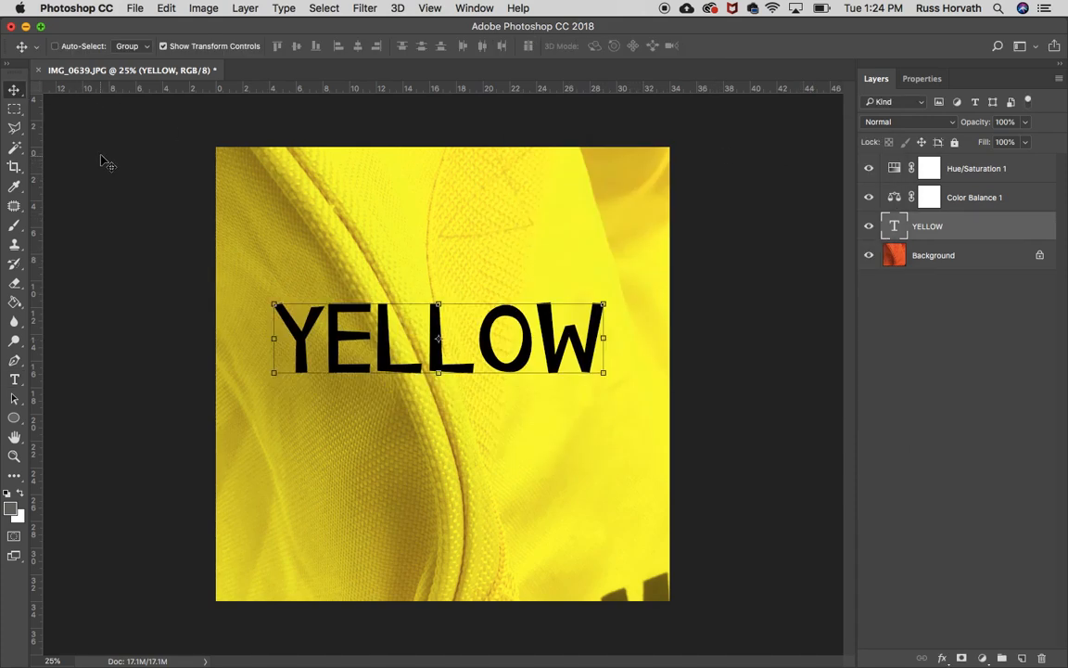
# Enlarge the YELLOW text to span nearly the full image width, reposition it, and commit the transform.
pyautogui.click(164, 46)
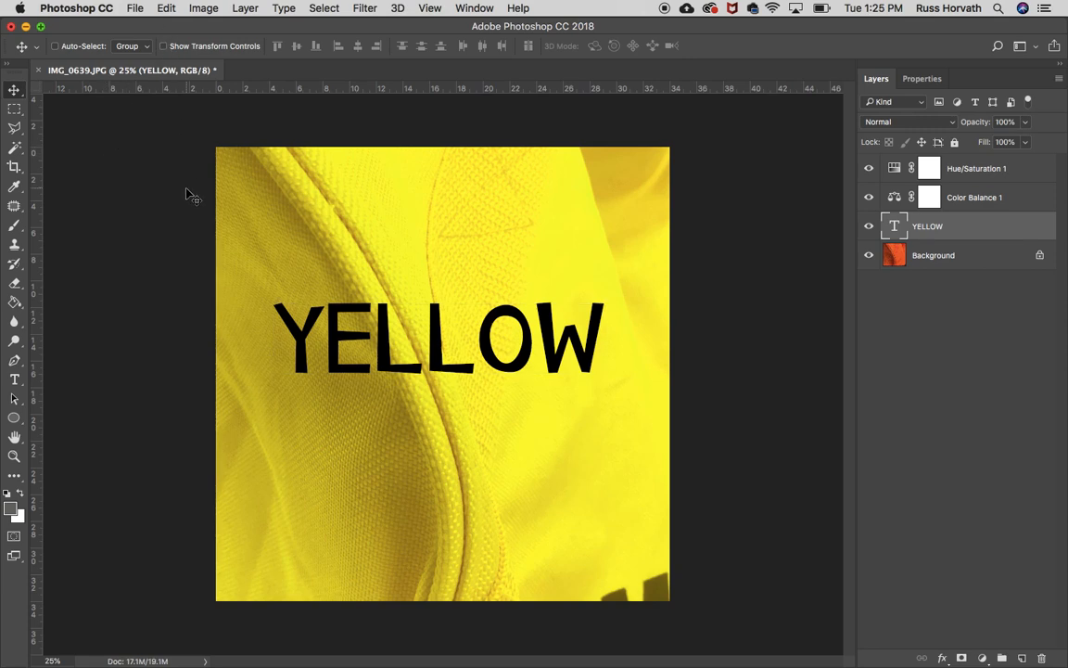
pyautogui.click(164, 47)
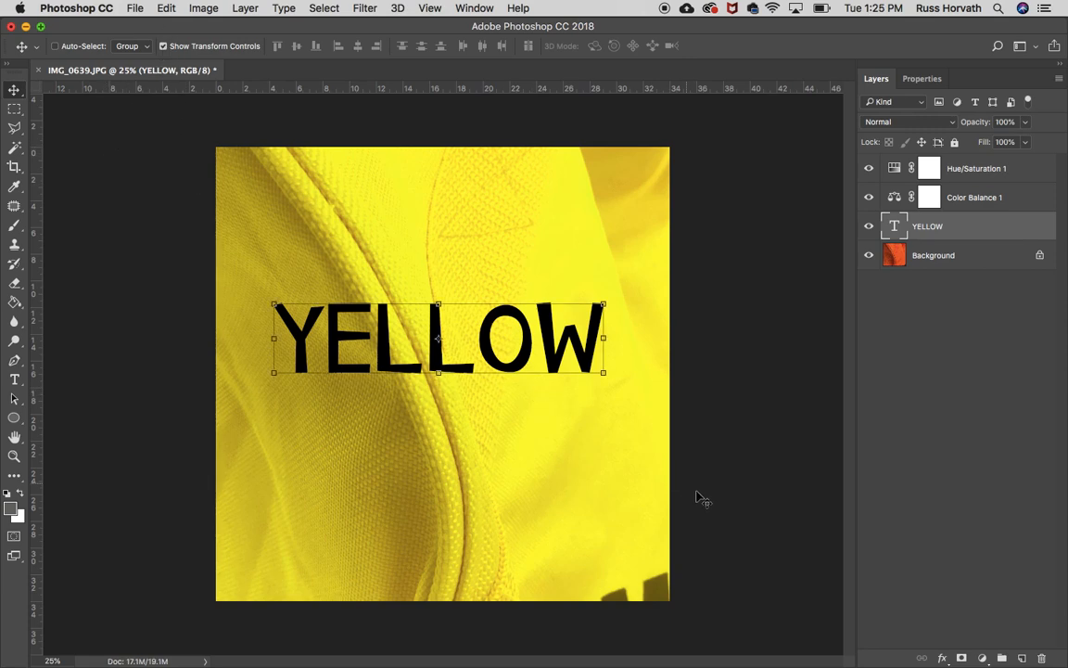
pyautogui.moveTo(604, 372); pyautogui.dragTo(684, 451)
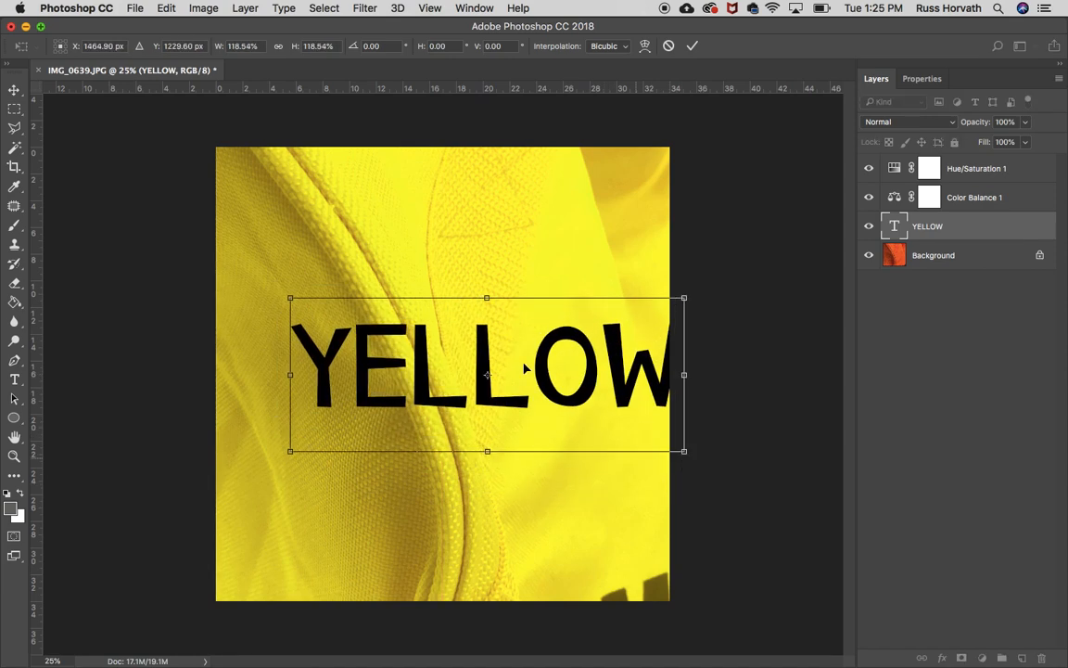
pyautogui.moveTo(290, 299); pyautogui.dragTo(276, 288)
pyautogui.moveTo(282, 285); pyautogui.dragTo(281, 285)
pyautogui.moveTo(462, 356); pyautogui.dragTo(430, 358)
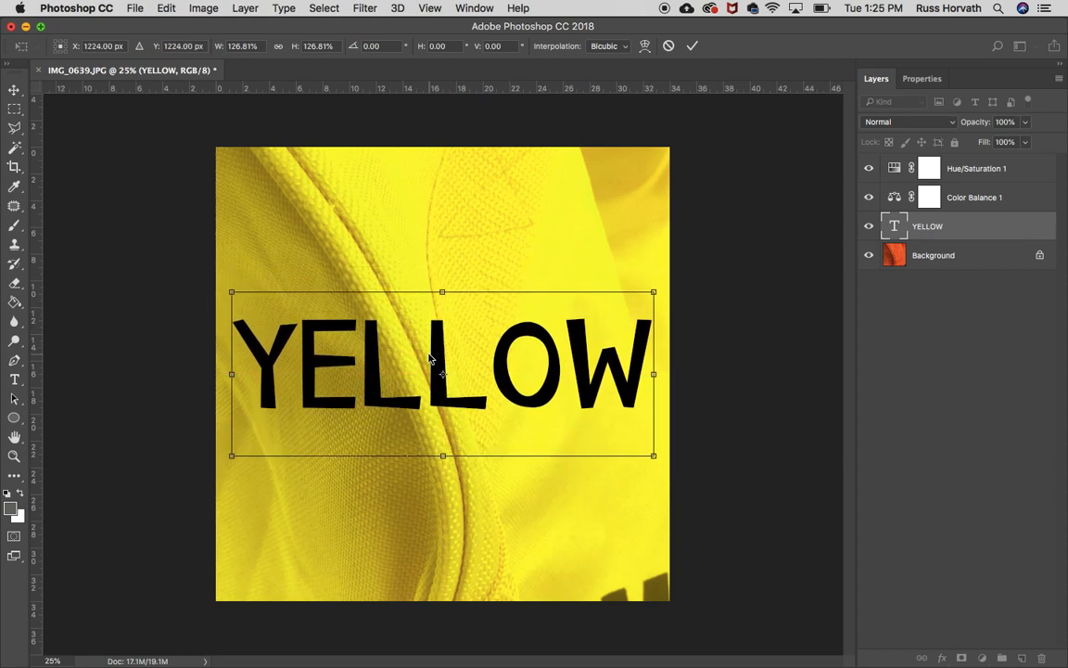
pyautogui.click(692, 46)
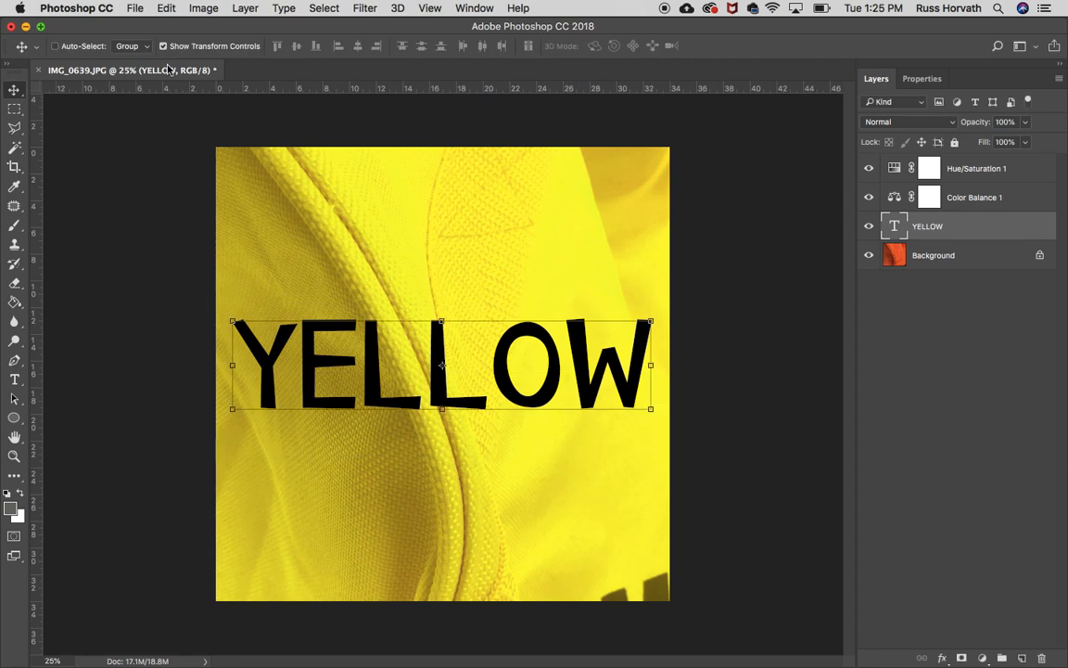
pyautogui.click(14, 110)
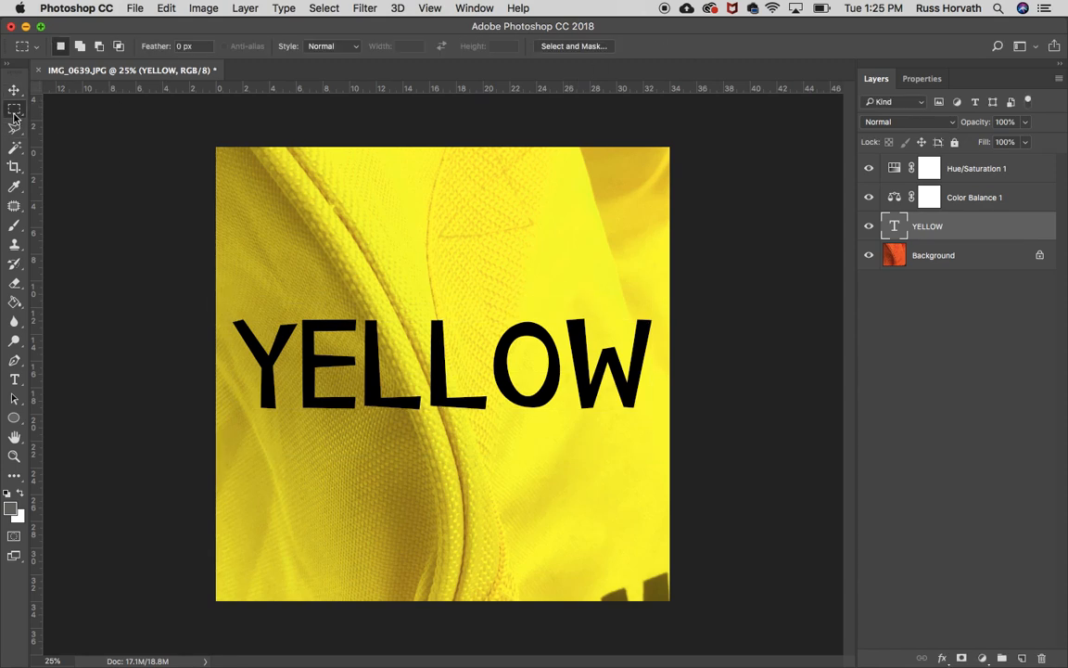
pyautogui.click(14, 90)
pyautogui.click(14, 109)
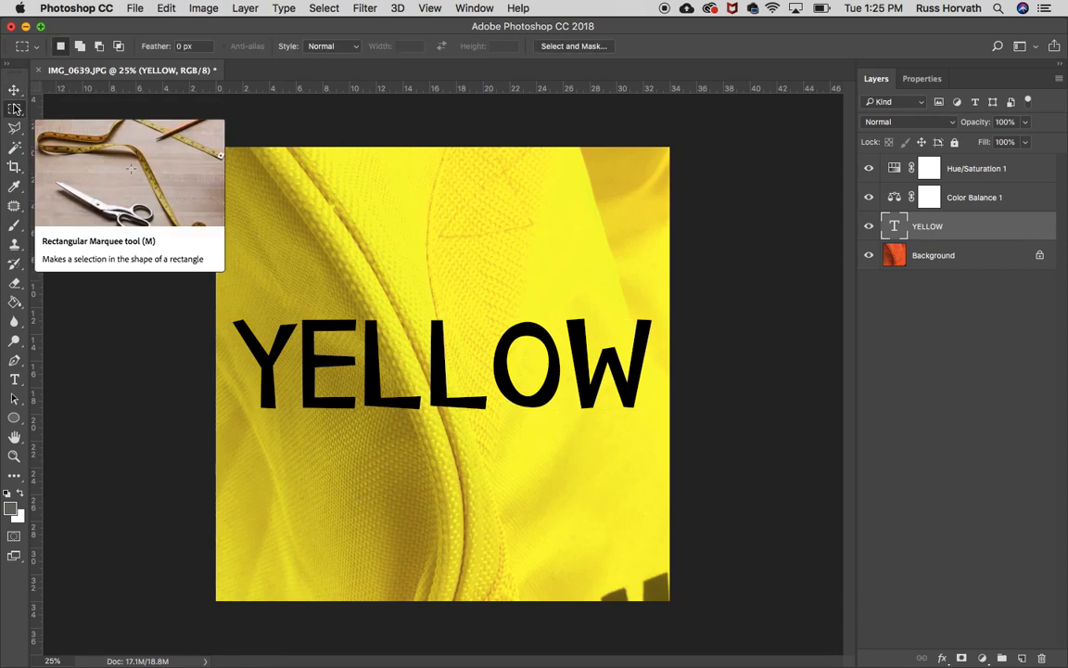
pyautogui.click(14, 89)
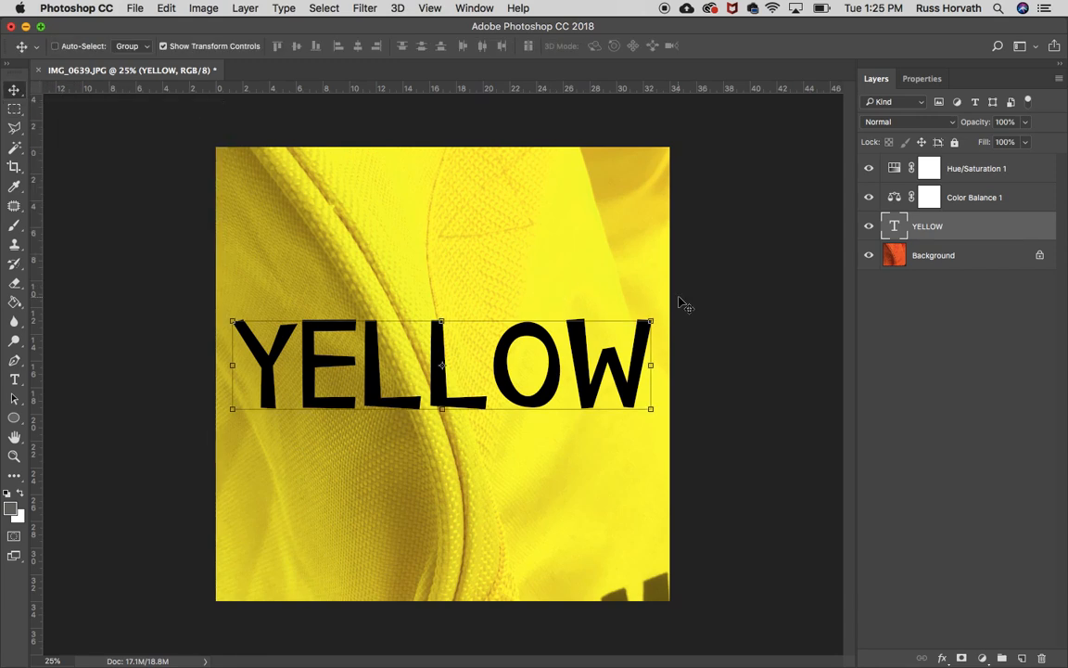
# Try to rotate the YELLOW text slightly with a free transform.
pyautogui.moveTo(655, 310); pyautogui.dragTo(660, 292)
pyautogui.click(667, 46)
pyautogui.moveTo(657, 307); pyautogui.dragTo(659, 320)
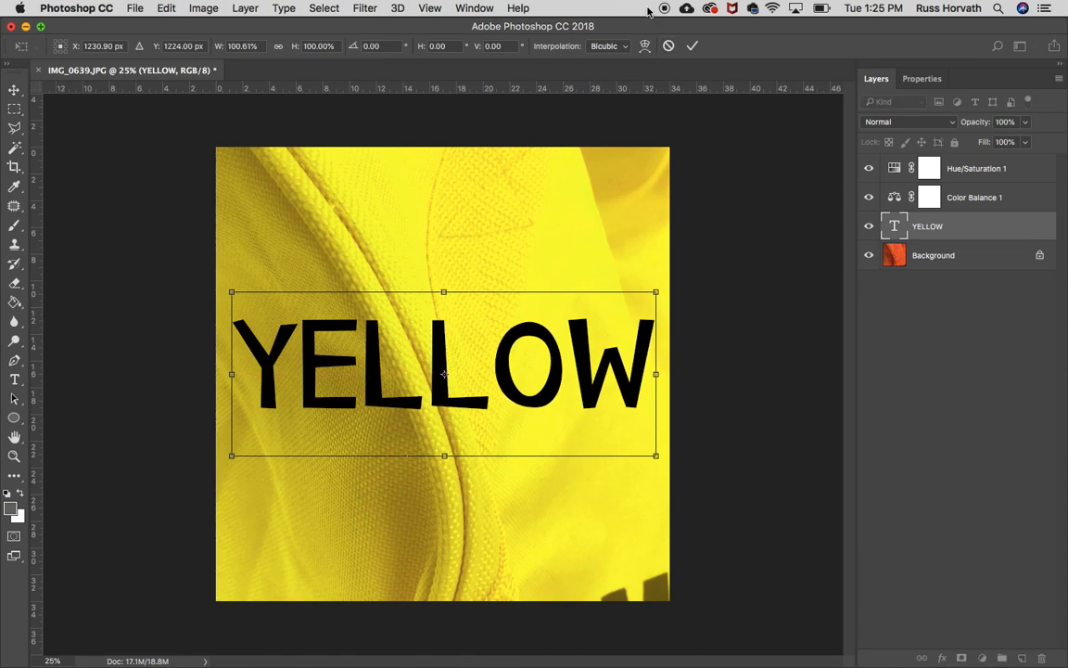
pyautogui.click(667, 46)
pyautogui.moveTo(660, 306); pyautogui.dragTo(664, 311)
pyautogui.press('Return')
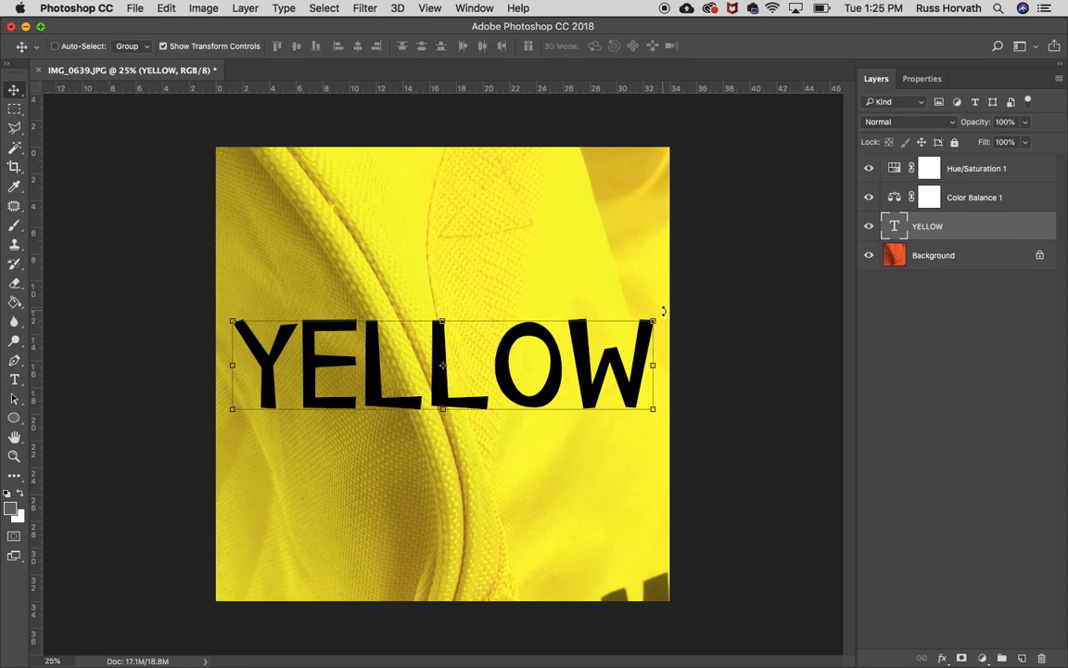
pyautogui.moveTo(663, 310); pyautogui.dragTo(666, 335)
pyautogui.moveTo(666, 291)
pyautogui.mouseDown()
pyautogui.moveTo(658, 450)
pyautogui.moveTo(627, 479)
pyautogui.moveTo(572, 499)
pyautogui.moveTo(623, 373)
pyautogui.moveTo(593, 130)
pyautogui.moveTo(654, 306)
pyautogui.mouseUp()
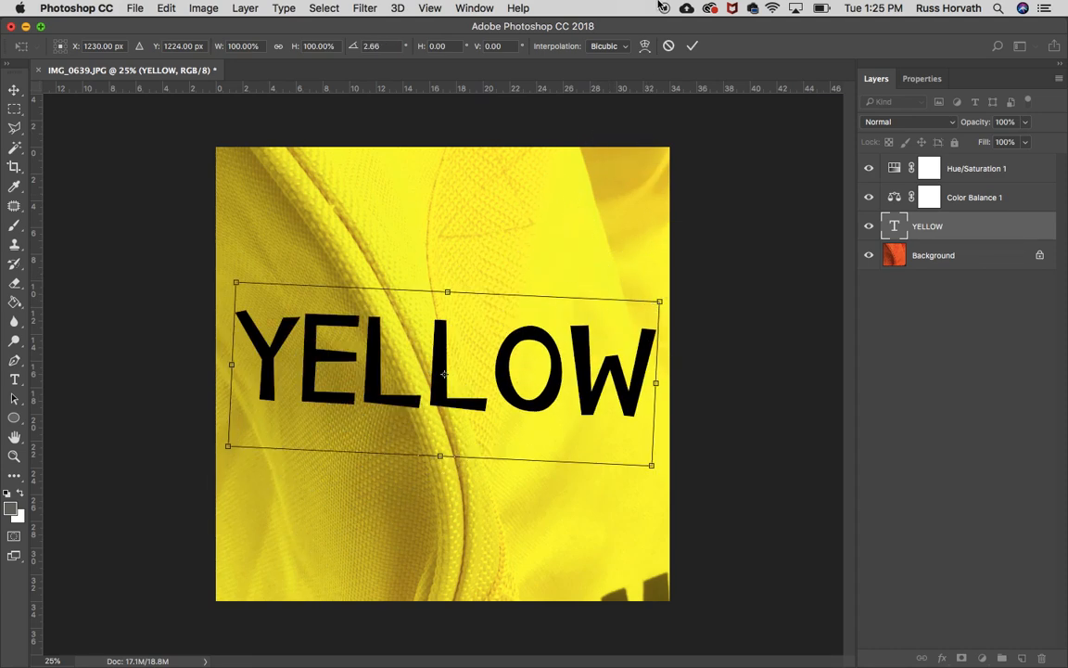
pyautogui.click(669, 46)
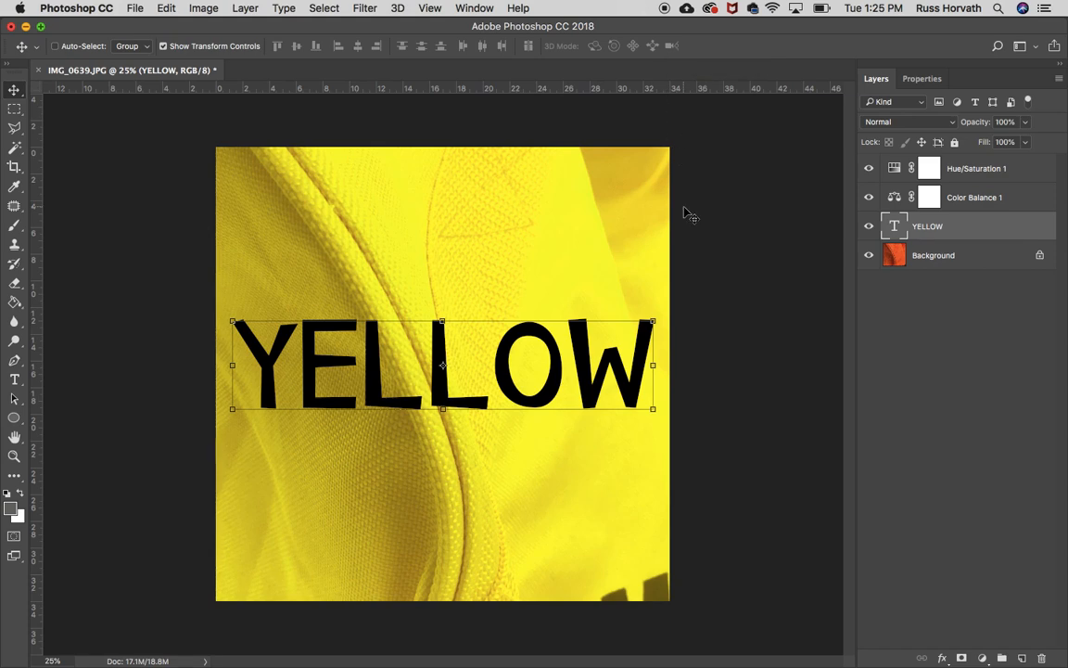
# Set up the Crop tool with the W x H x Resolution preset at 8 in by 8 in and 150 px/in.
pyautogui.click(14, 110)
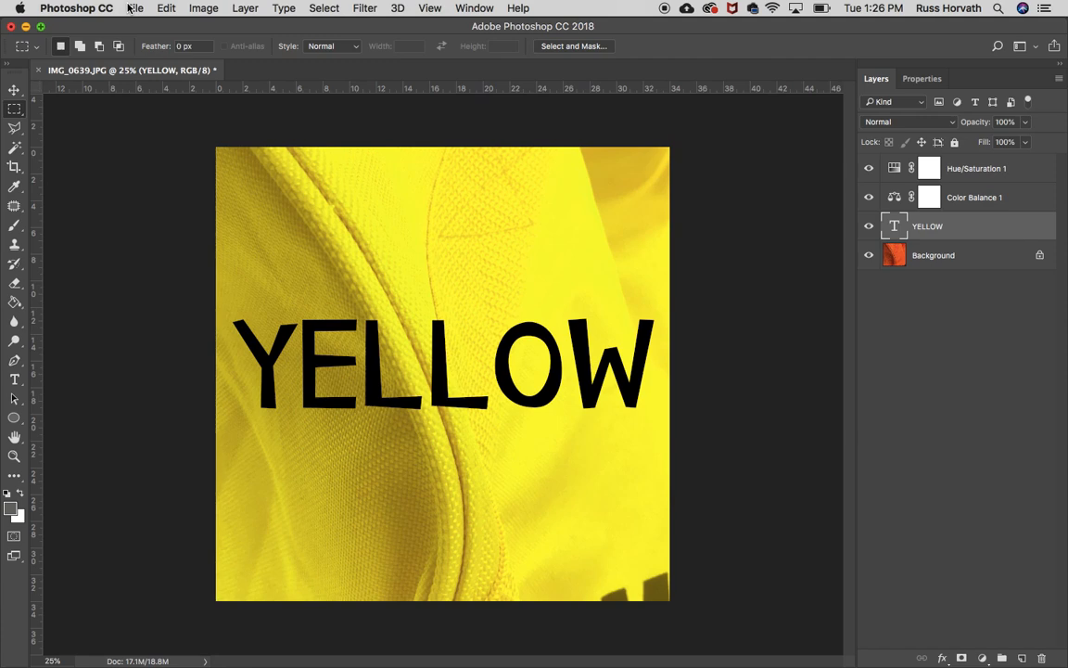
pyautogui.click(15, 166)
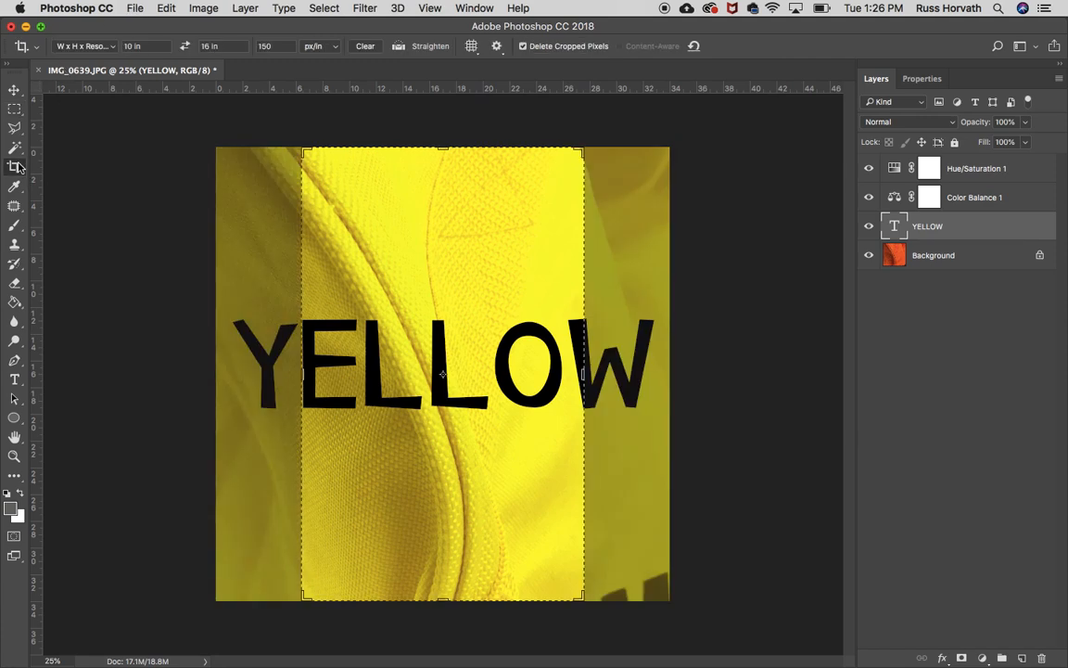
pyautogui.click(115, 51)
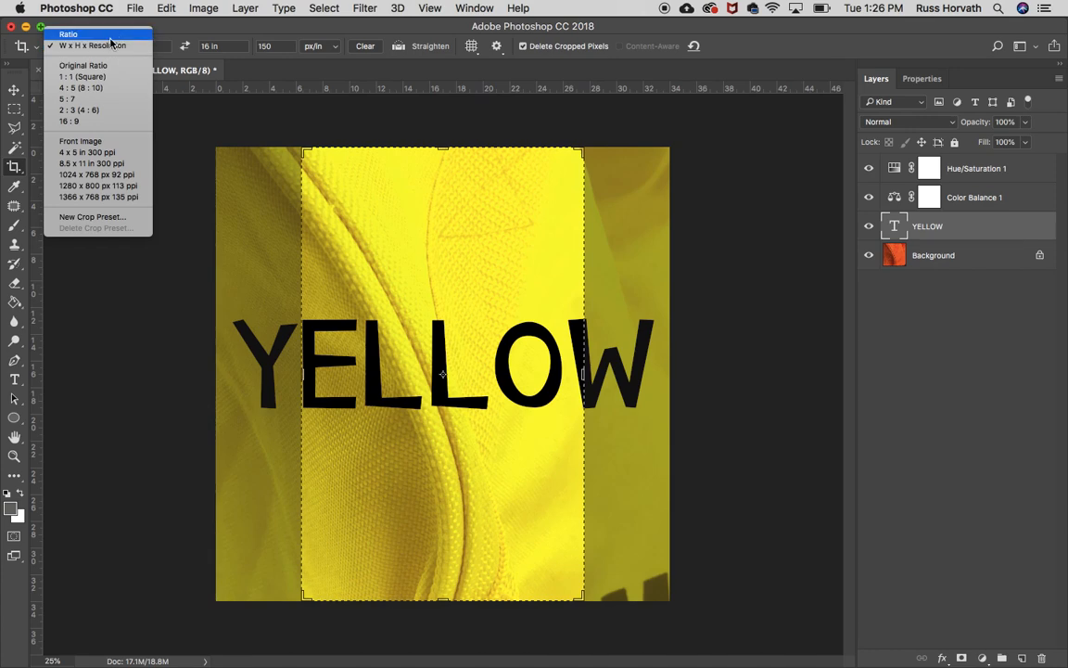
pyautogui.click(85, 49)
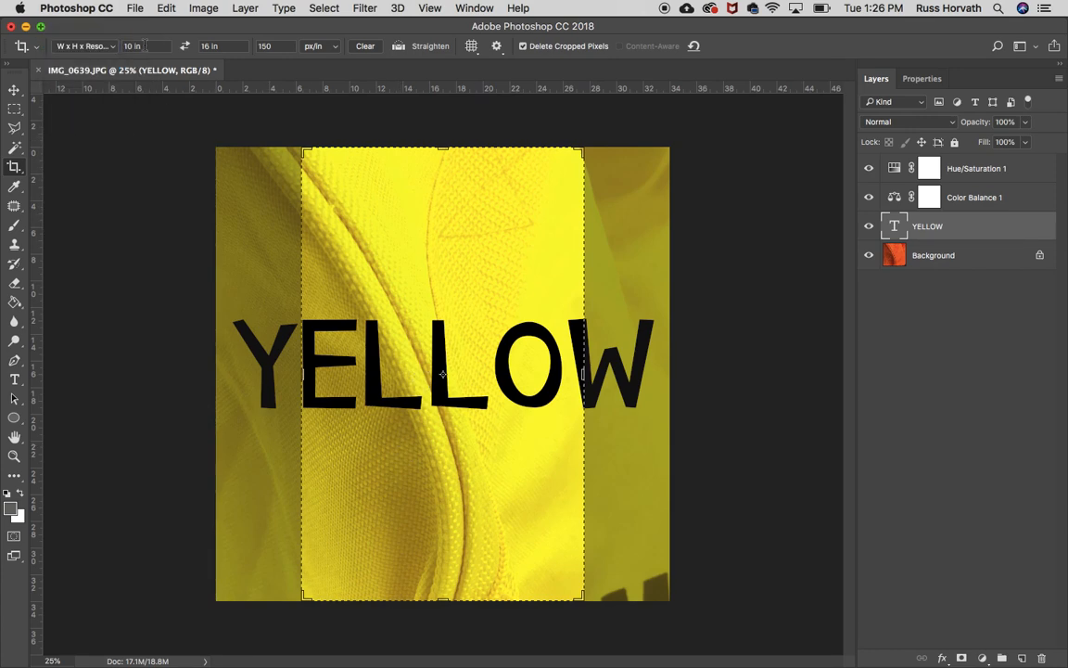
pyautogui.moveTo(211, 47); pyautogui.dragTo(188, 46)
pyautogui.write('10')
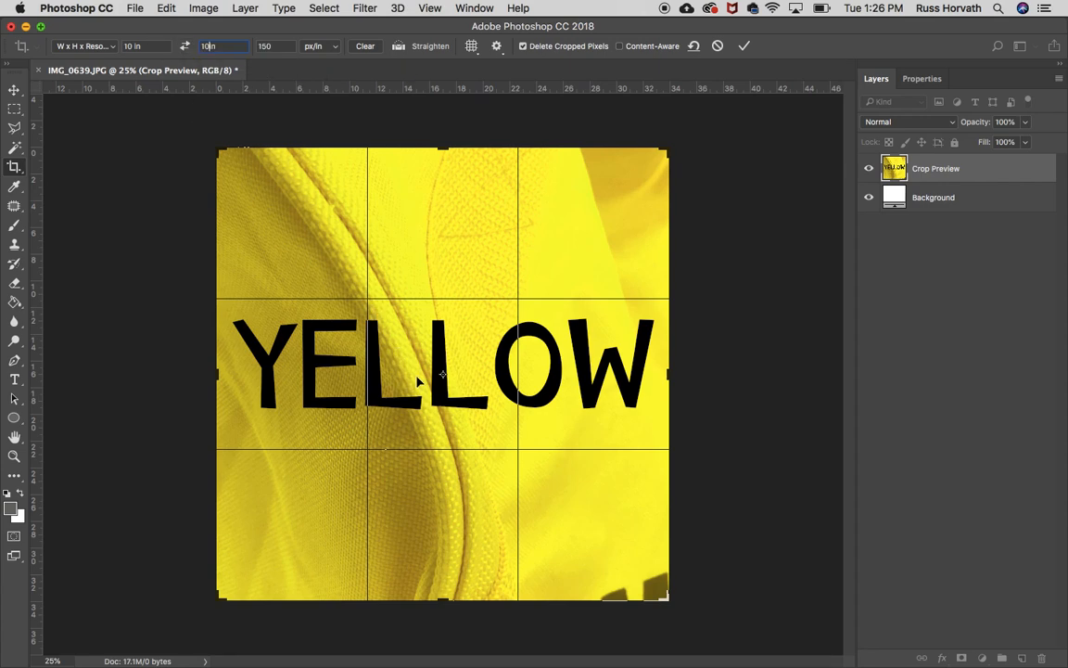
pyautogui.moveTo(144, 47); pyautogui.dragTo(94, 41)
pyautogui.write('8')
pyautogui.press('Tab')
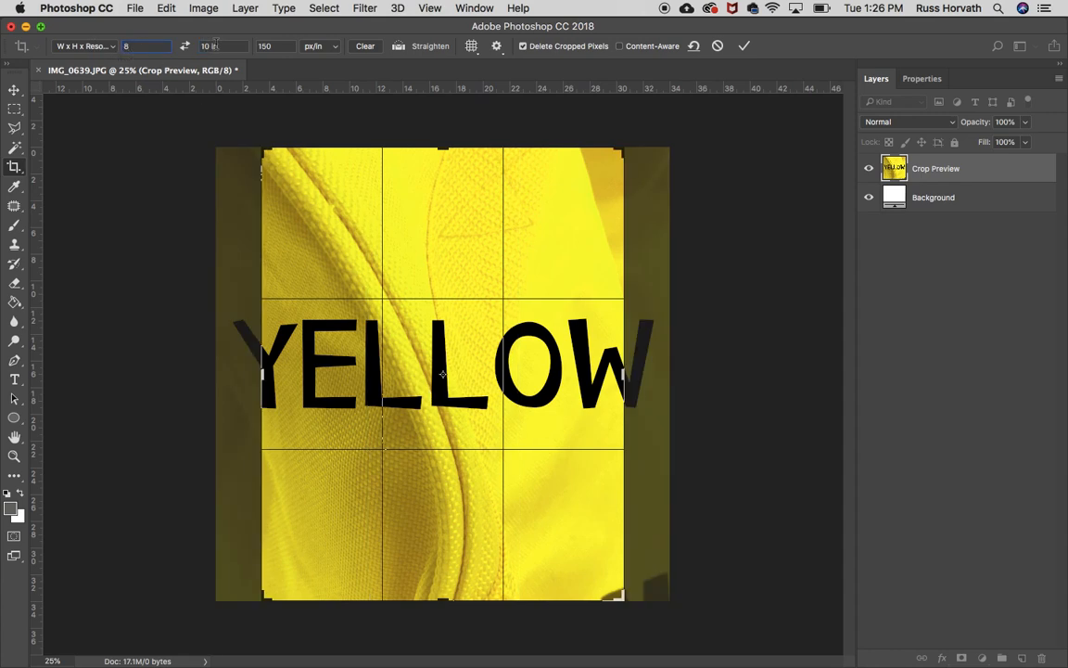
pyautogui.write('8')
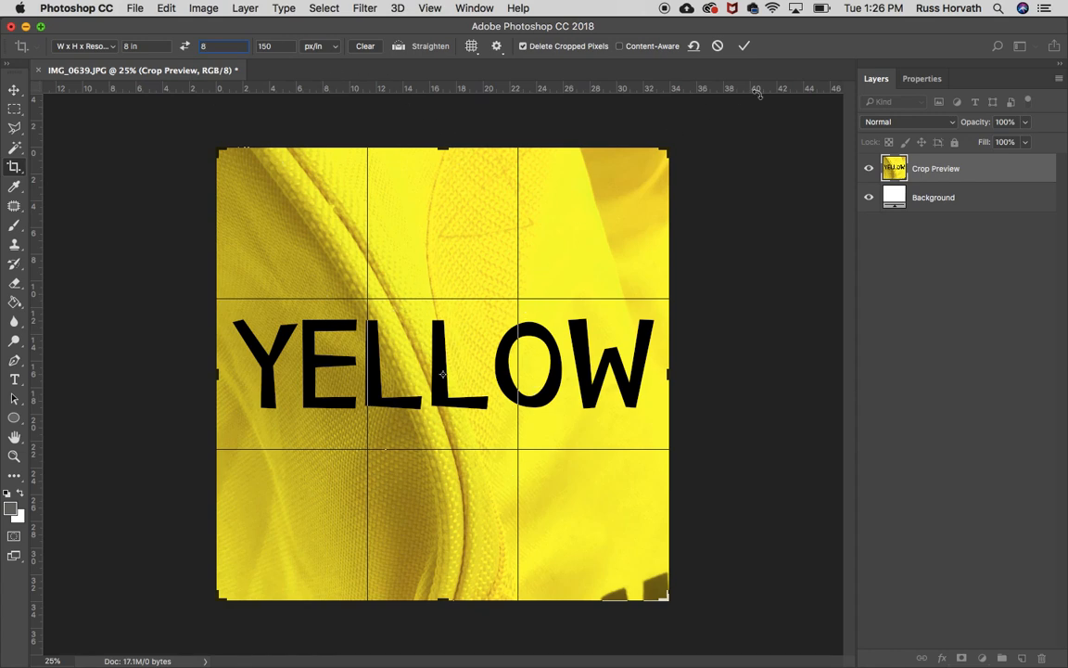
# Apply the 8 by 8 inch crop and undo it.
pyautogui.click(744, 45)
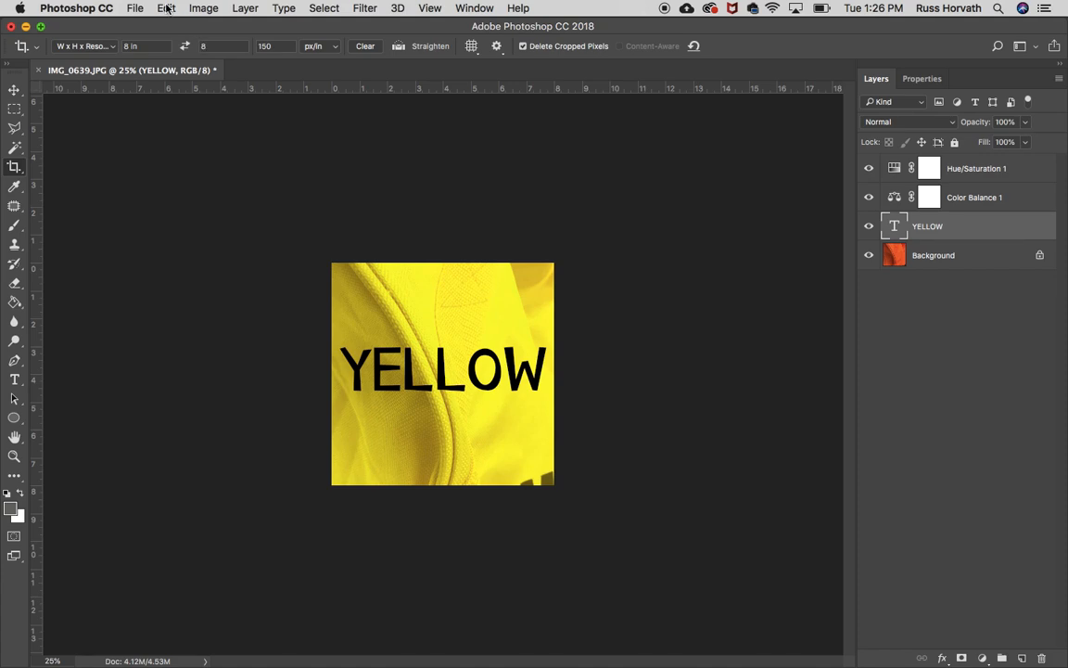
pyautogui.click(165, 8)
pyautogui.click(174, 28)
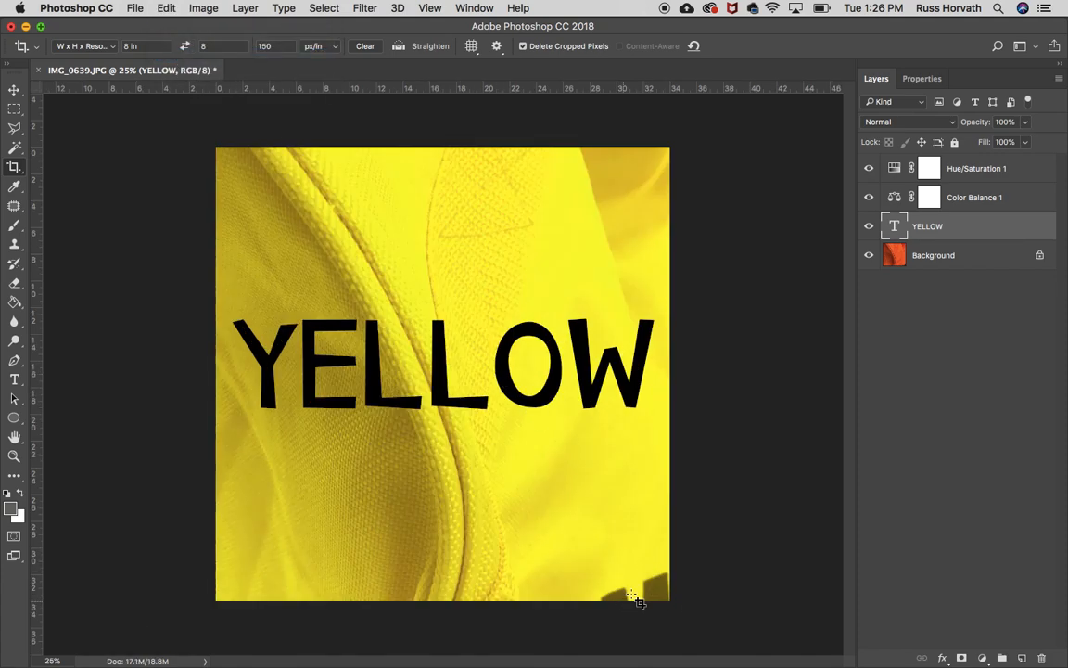
# Scale the YELLOW text down to about 84%, move it up, and commit the transform.
pyautogui.click(13, 89)
pyautogui.moveTo(654, 405); pyautogui.dragTo(574, 405)
pyautogui.moveTo(560, 351); pyautogui.dragTo(585, 353)
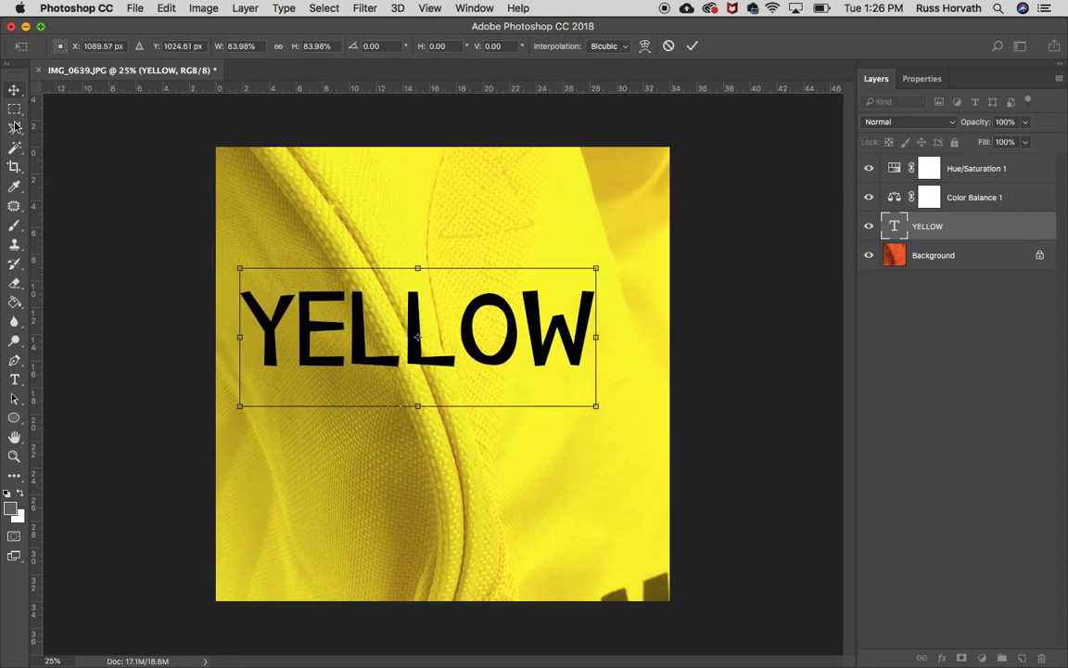
pyautogui.click(692, 46)
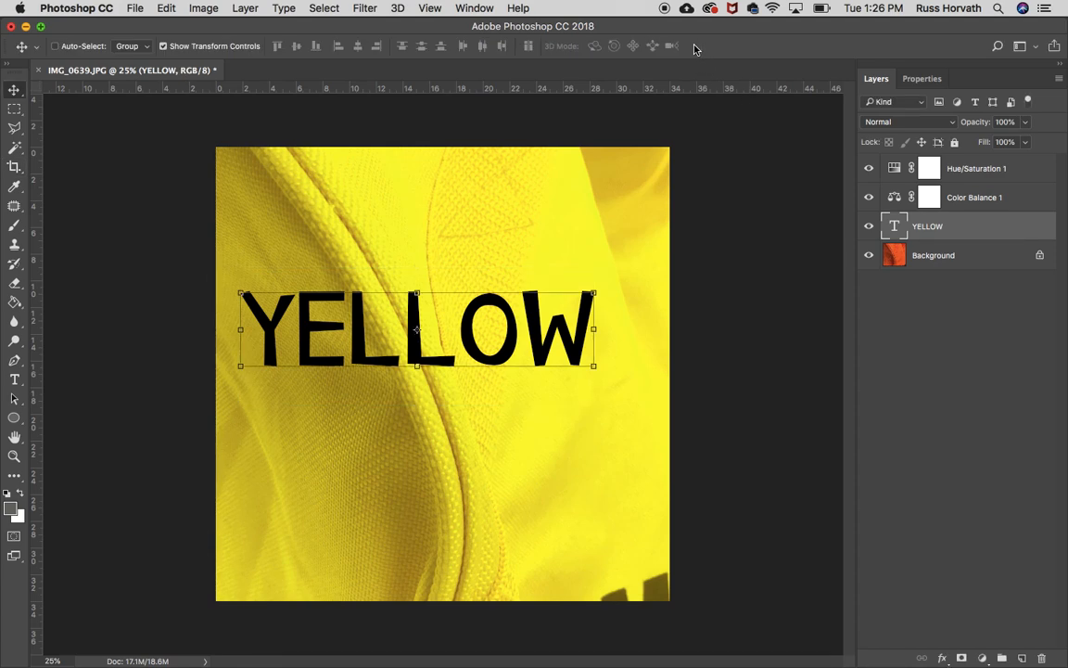
# Crop the image to an 8 by 8 inch square, trimming the bottom and right edges.
pyautogui.click(14, 166)
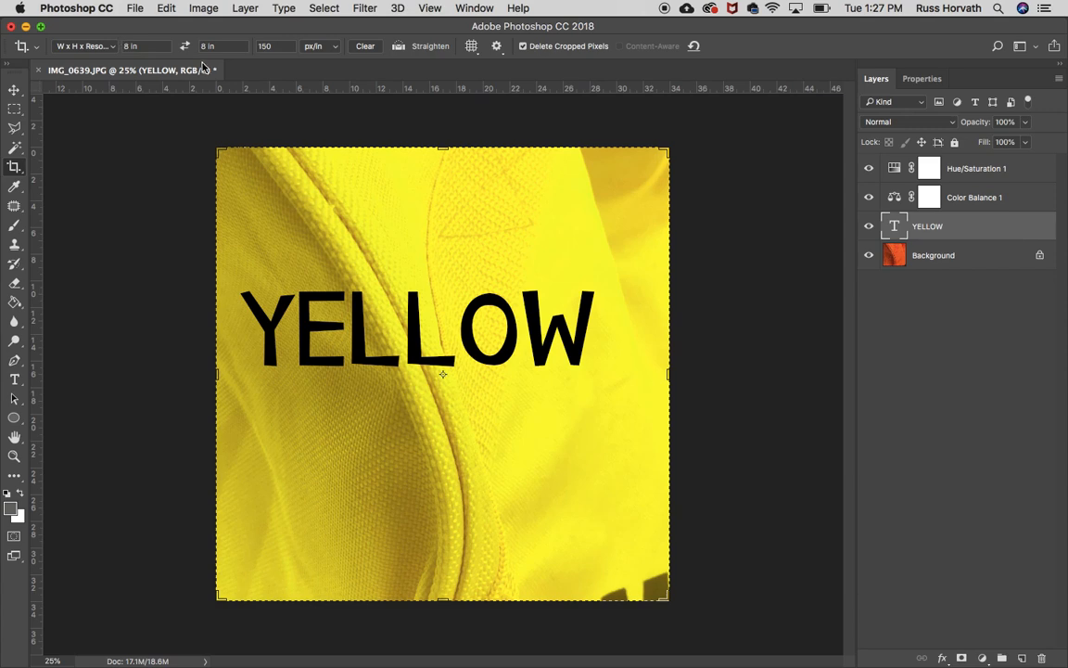
pyautogui.moveTo(667, 597); pyautogui.dragTo(652, 580)
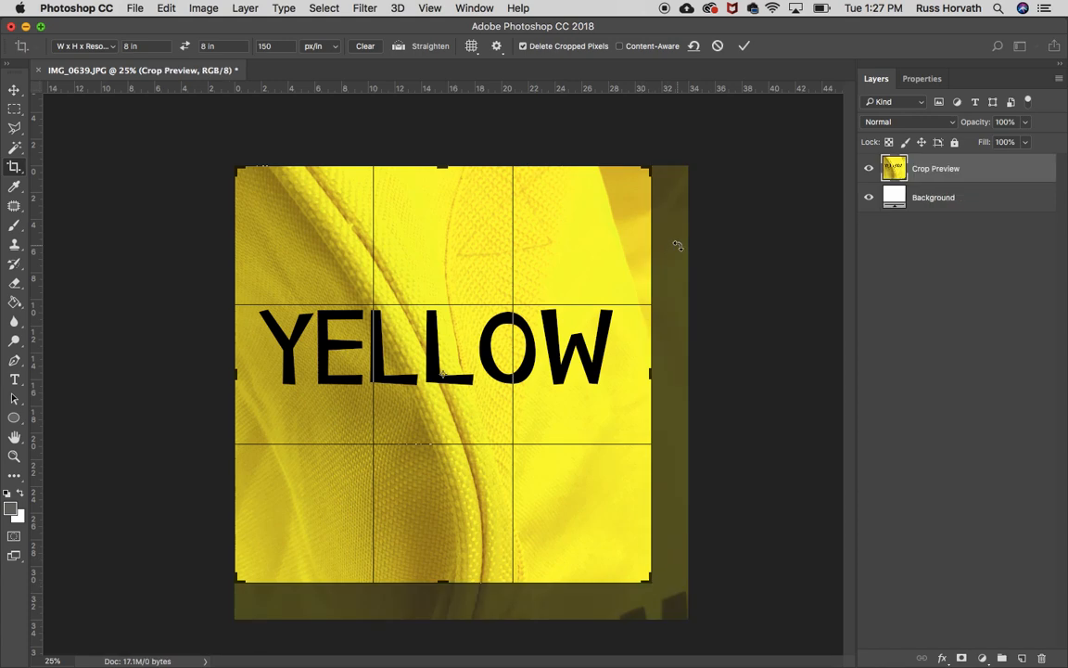
pyautogui.click(745, 48)
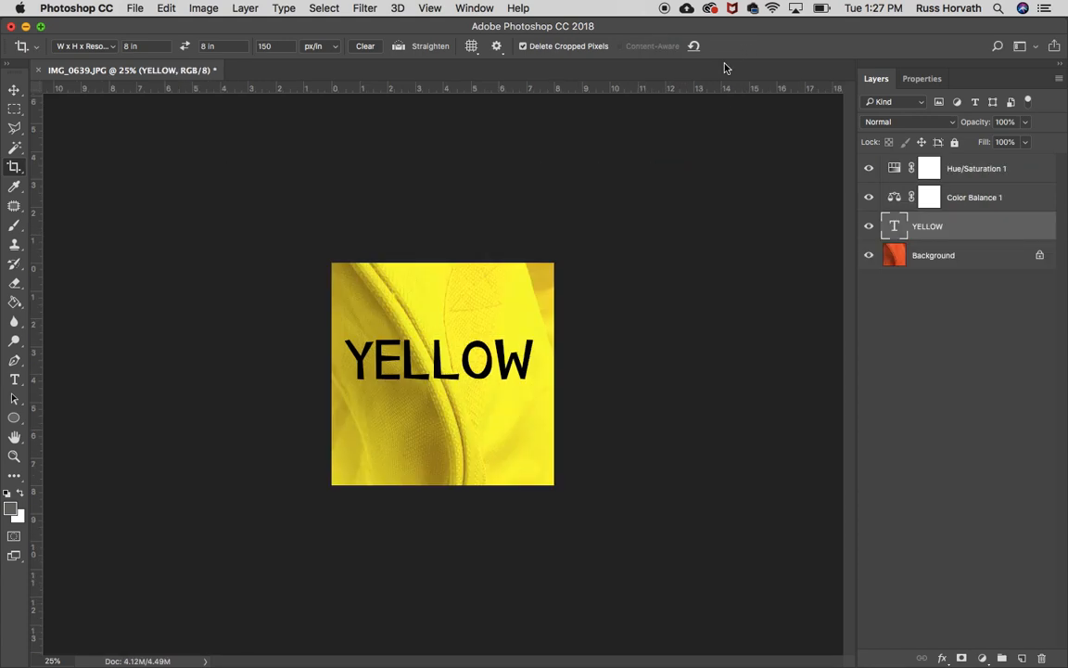
# Move the YELLOW text slightly down toward the image center.
pyautogui.click(14, 89)
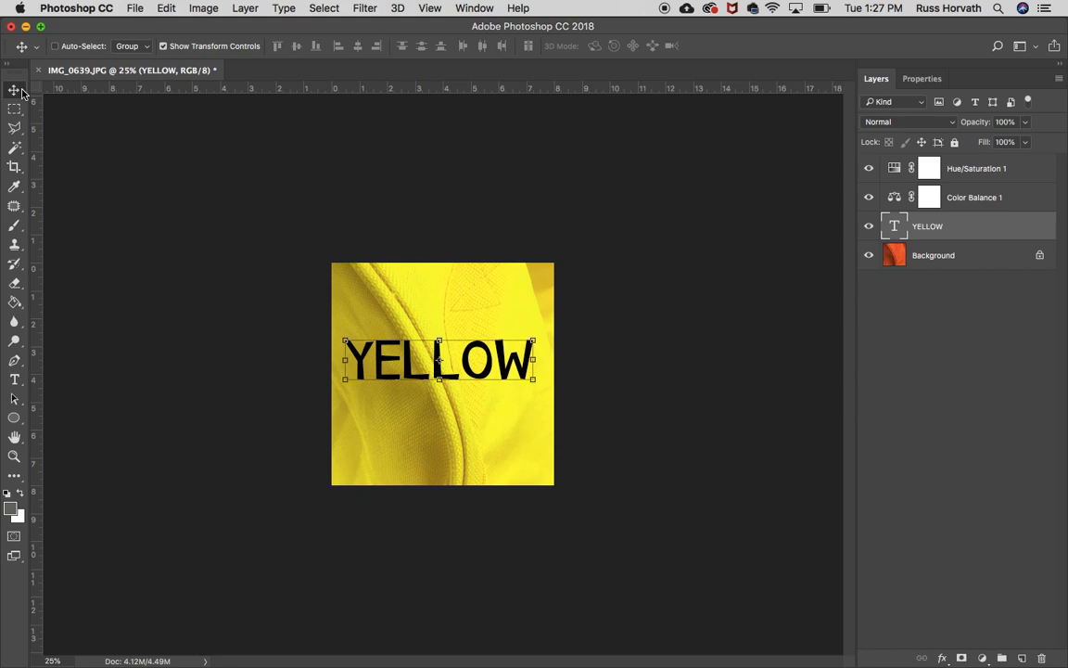
pyautogui.moveTo(373, 335); pyautogui.dragTo(425, 394)
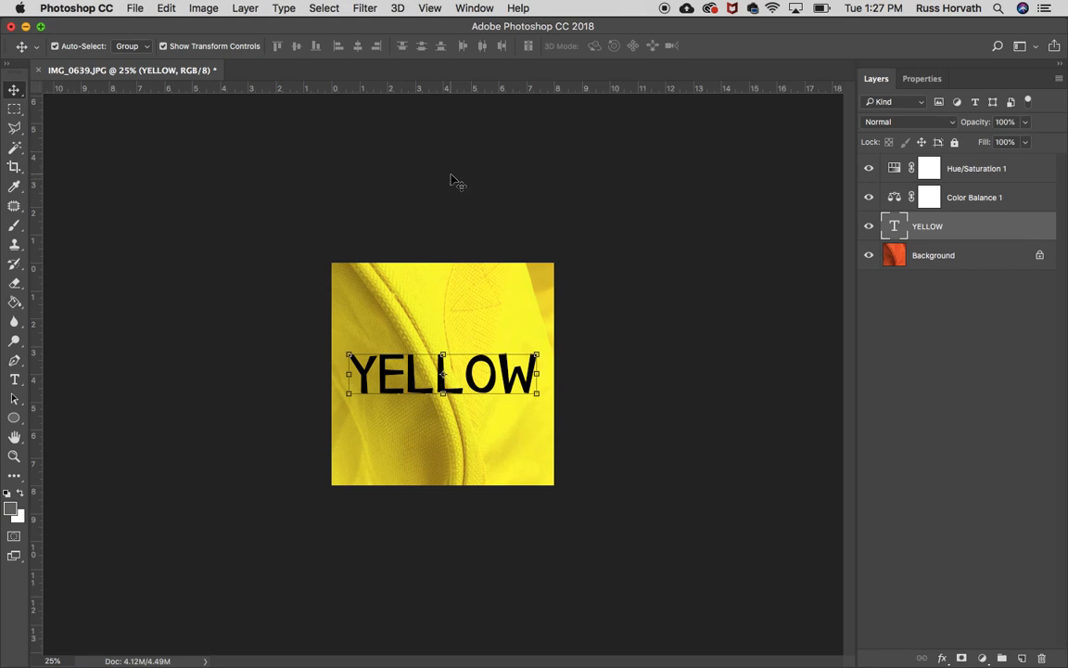
# Save the document as yellow.psd on the Desktop.
pyautogui.press('super+plus')
pyautogui.press('super+plus')
pyautogui.press('super+plus')
pyautogui.press('super+minus')
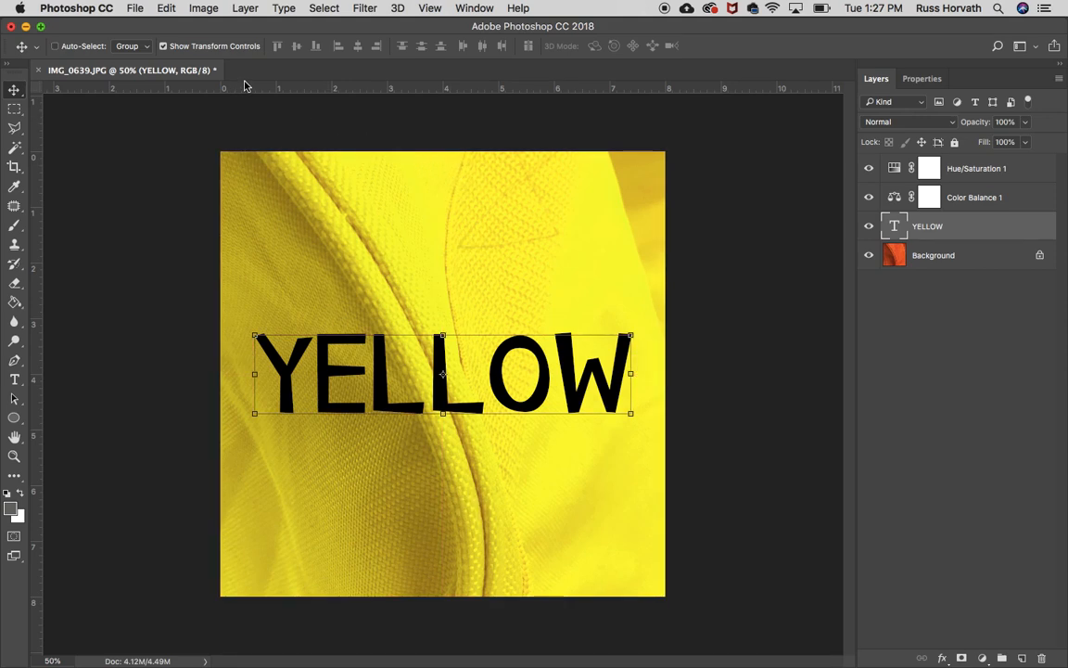
pyautogui.click(135, 9)
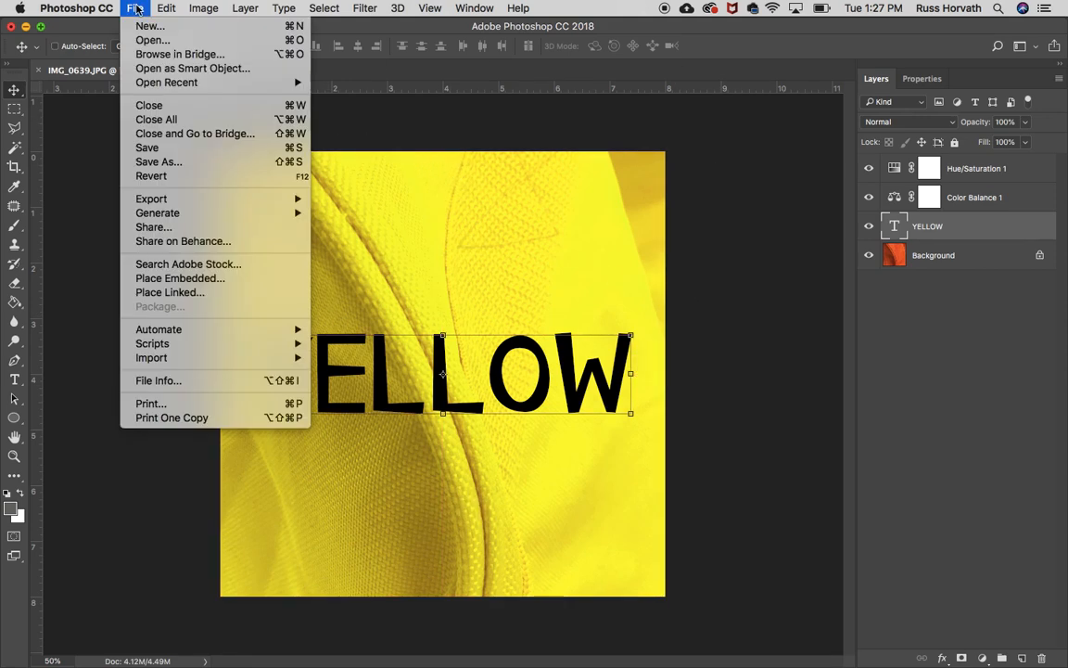
pyautogui.click(165, 163)
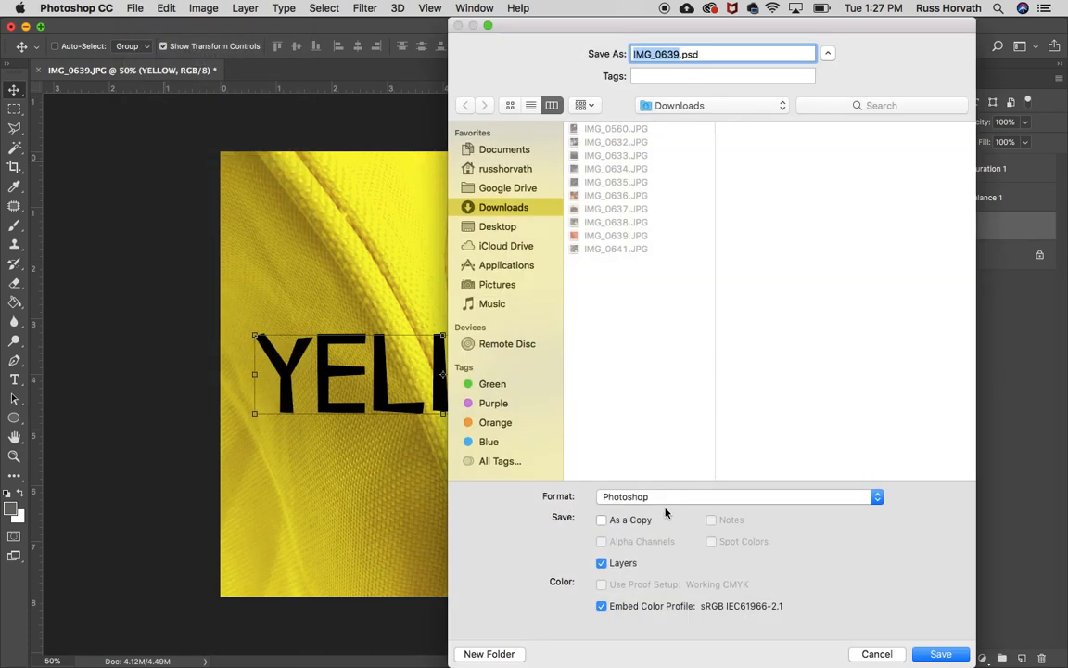
pyautogui.write('yellow')
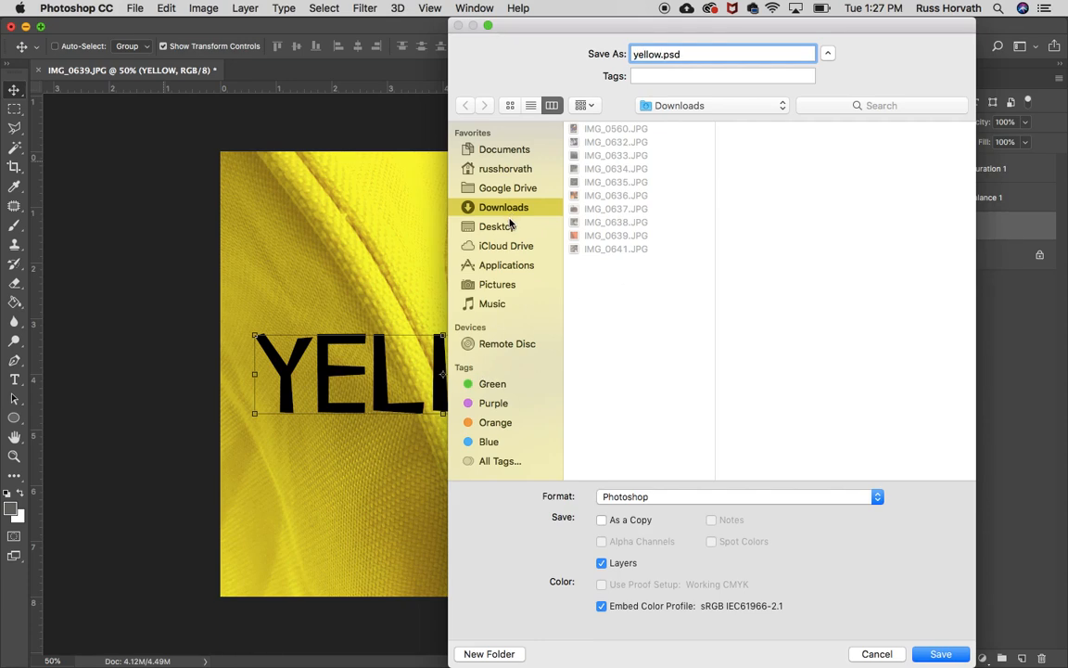
pyautogui.click(458, 226)
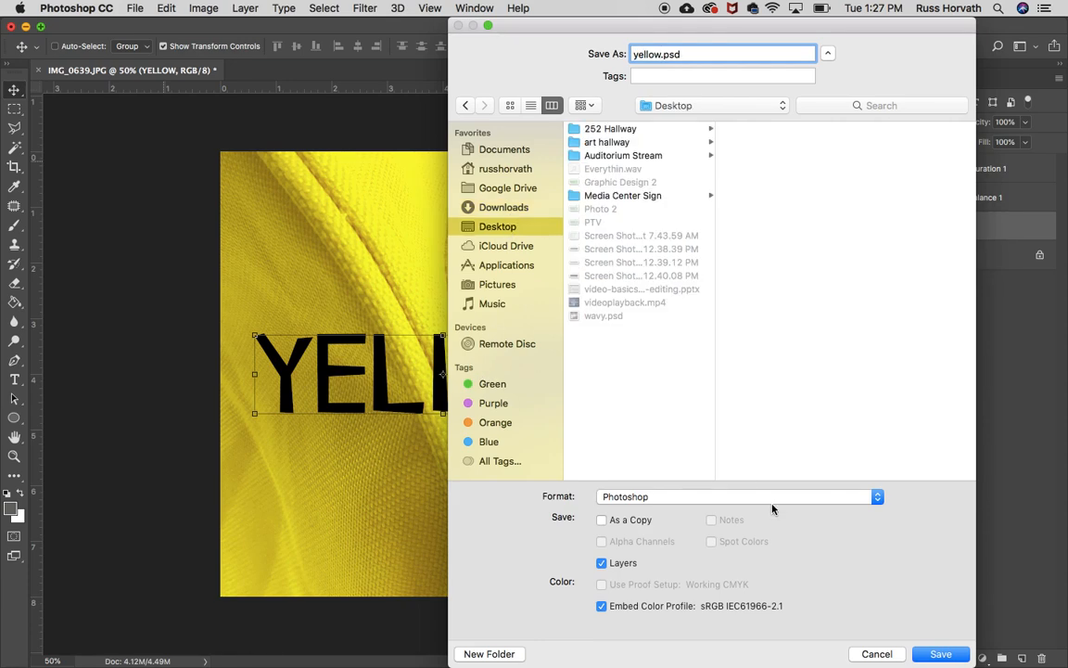
pyautogui.click(939, 655)
pyautogui.click(711, 277)
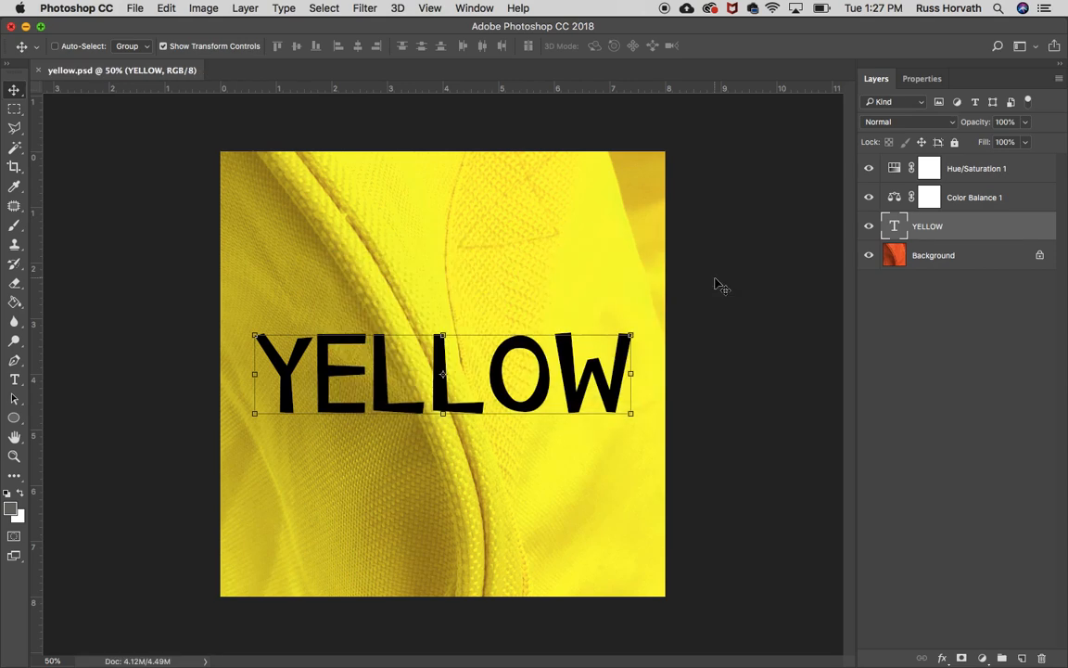
# Save a JPEG copy named yellow.jpg on the Desktop at Maximum quality 12, Baseline Standard.
pyautogui.click(135, 8)
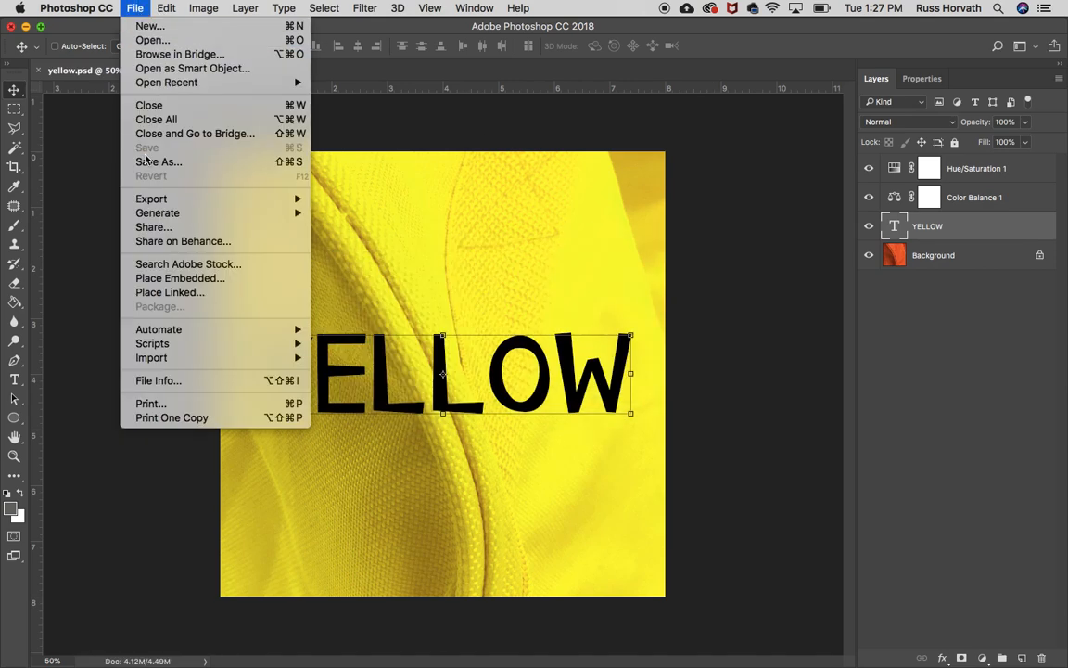
pyautogui.click(134, 156)
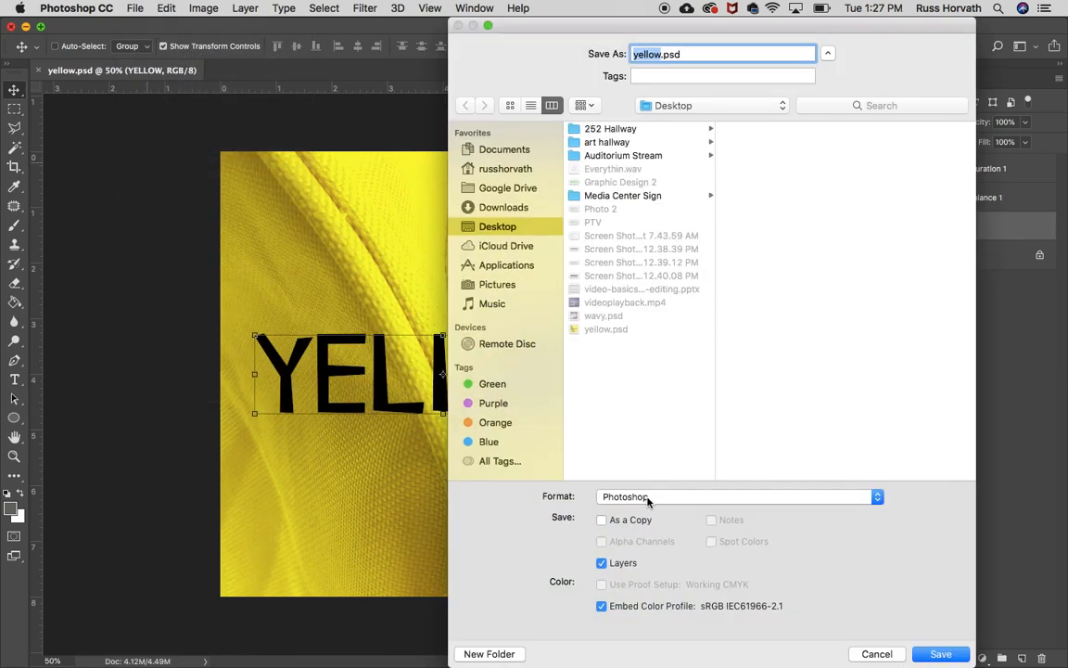
pyautogui.click(649, 497)
pyautogui.click(625, 585)
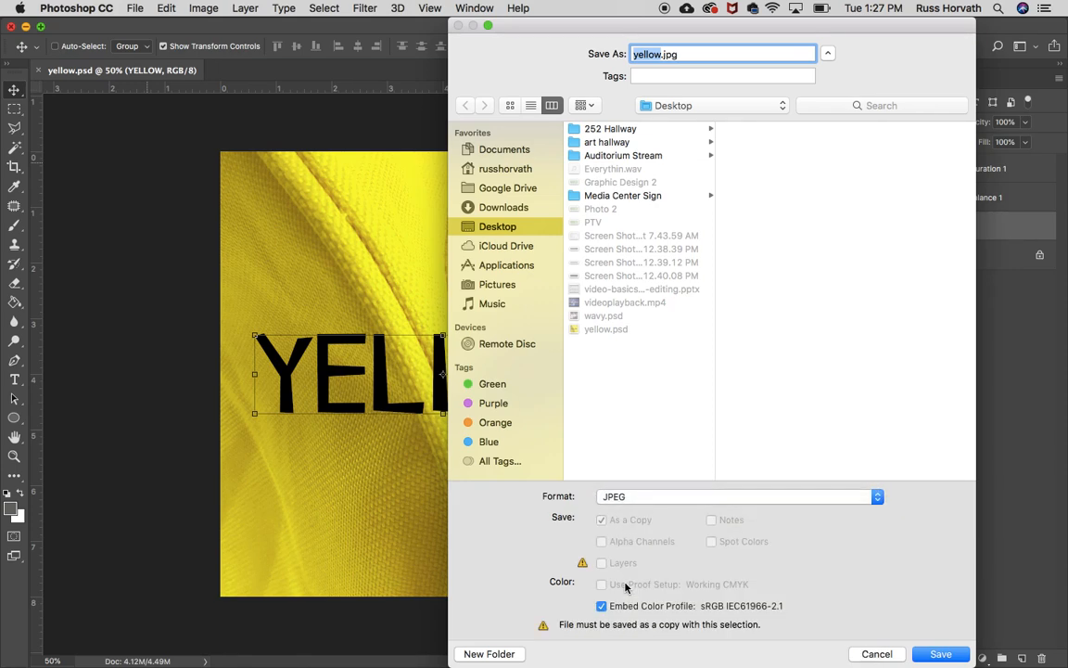
pyautogui.click(942, 654)
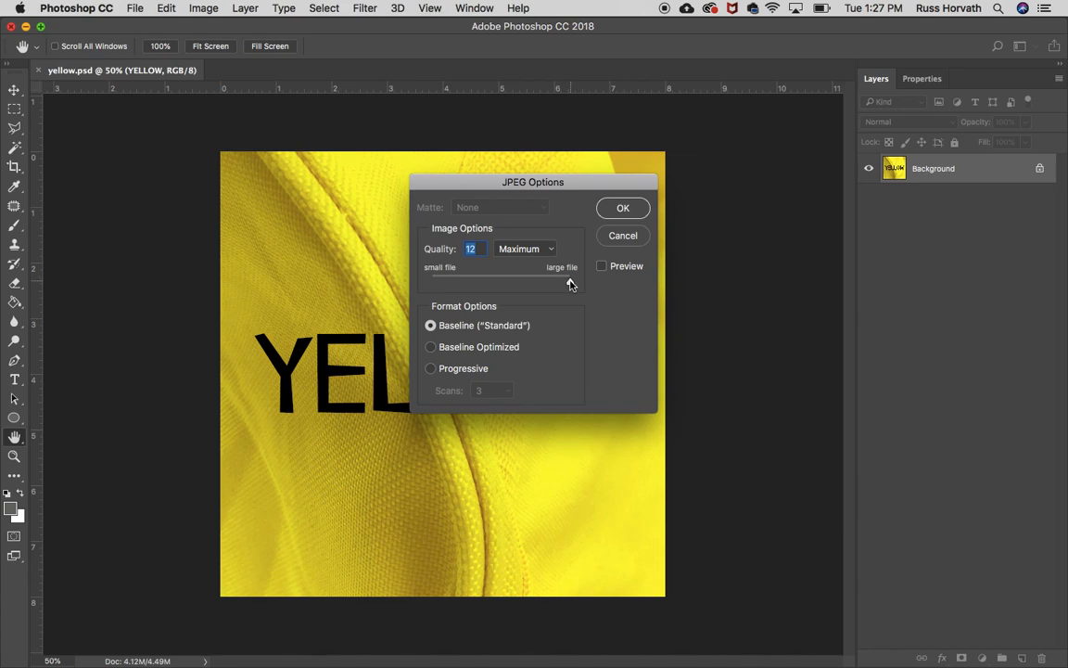
pyautogui.click(619, 209)
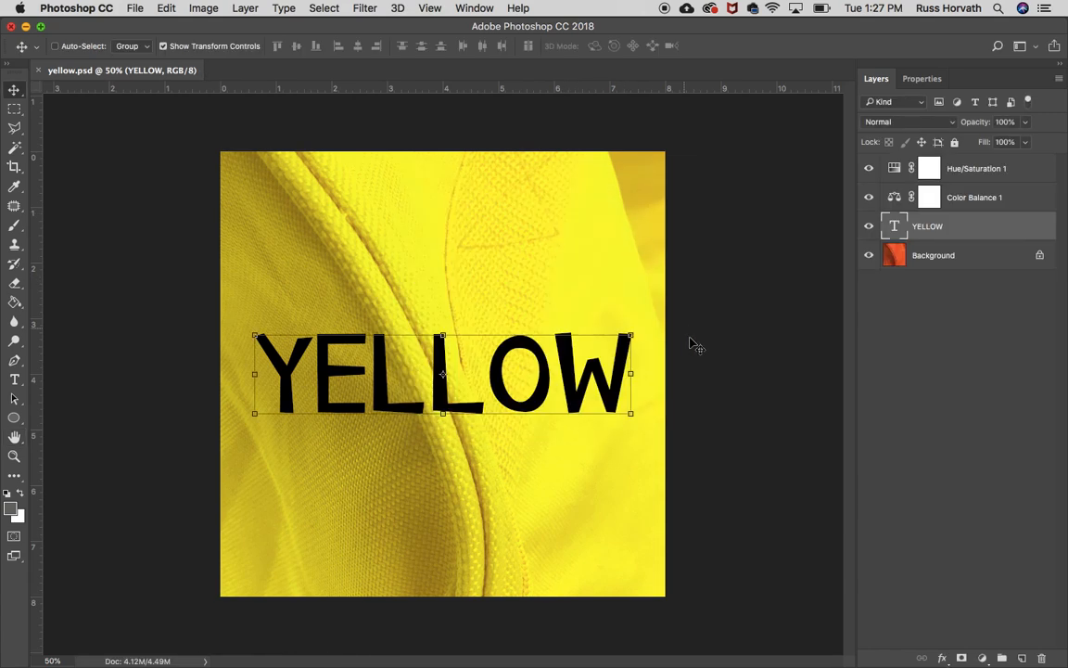
# Arrange the two yellow files on the Desktop and open yellow.jpg in Photoshop.
pyautogui.click(26, 27)
pyautogui.moveTo(934, 473); pyautogui.dragTo(714, 336)
pyautogui.moveTo(924, 139); pyautogui.dragTo(639, 334)
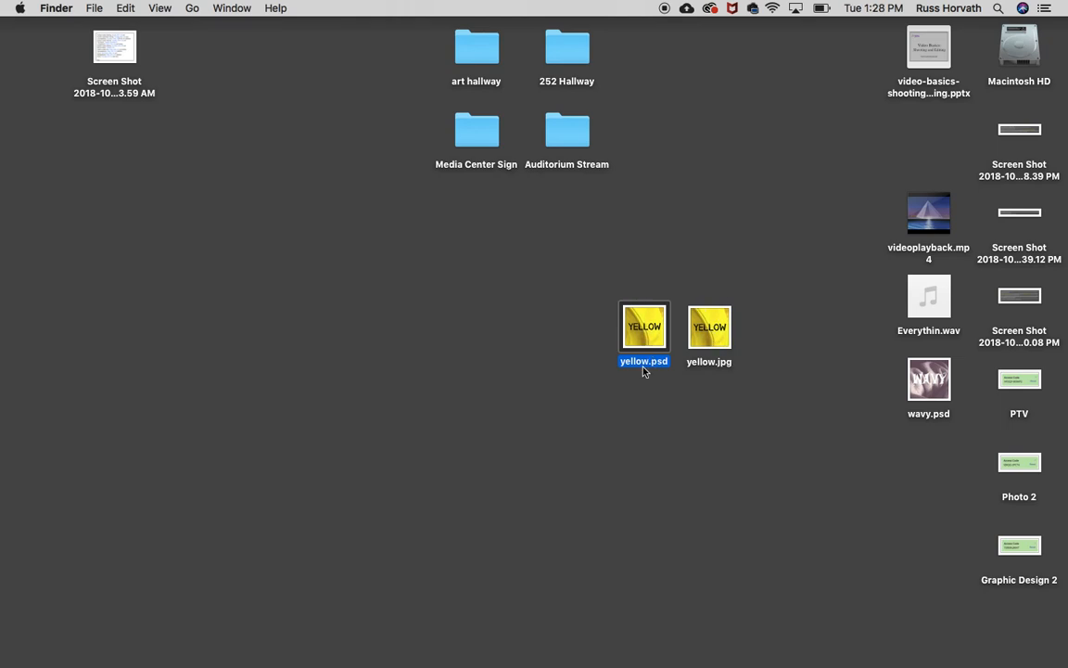
pyautogui.click(719, 338)
pyautogui.moveTo(720, 338); pyautogui.dragTo(363, 652)
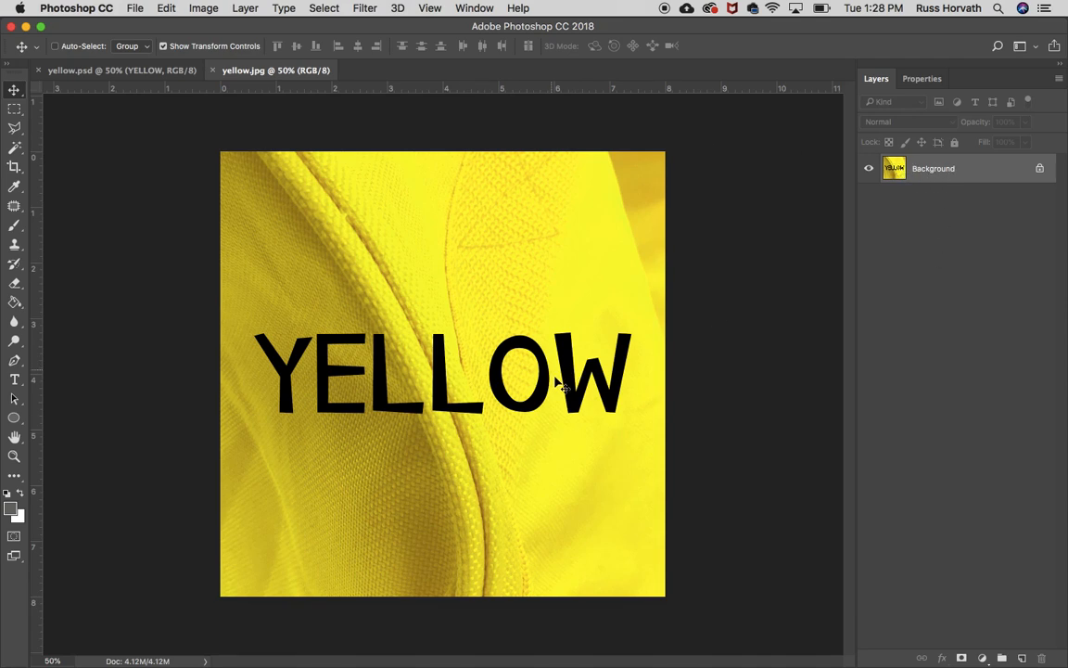
# Close yellow.psd, reopen it from the Desktop, and switch back to the yellow.jpg document to compare.
pyautogui.click(38, 70)
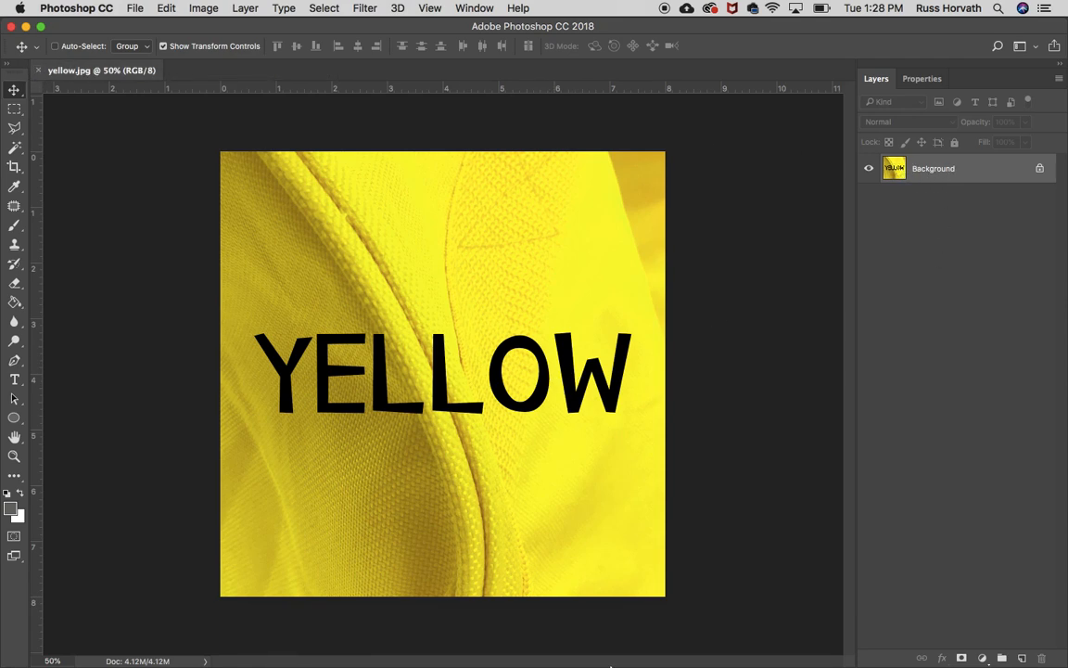
pyautogui.click(26, 26)
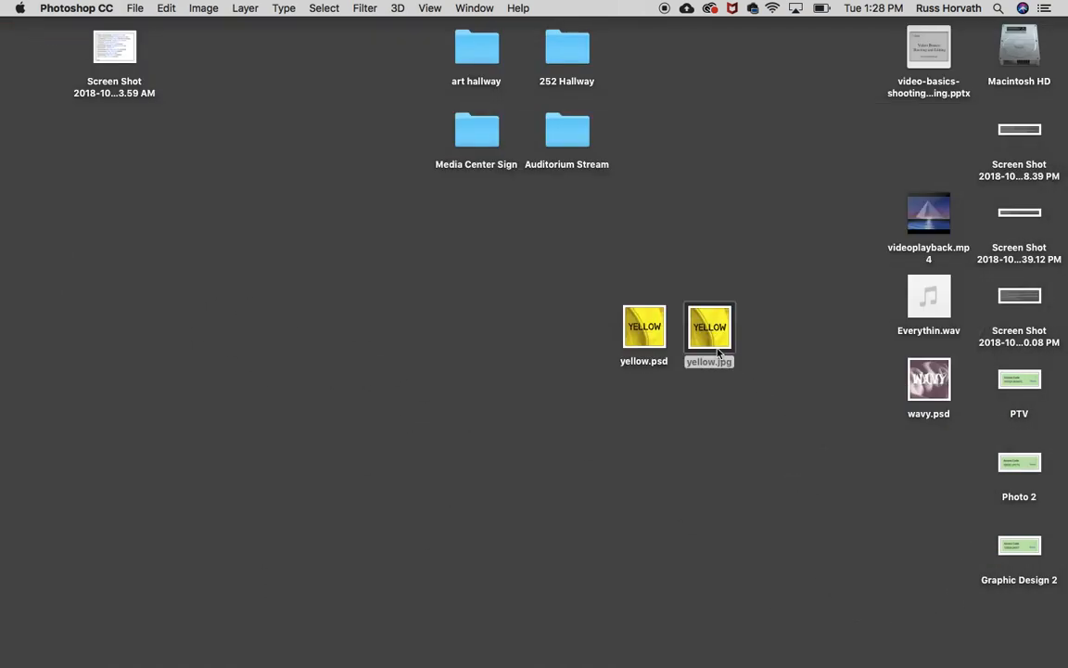
pyautogui.moveTo(644, 332); pyautogui.dragTo(355, 647)
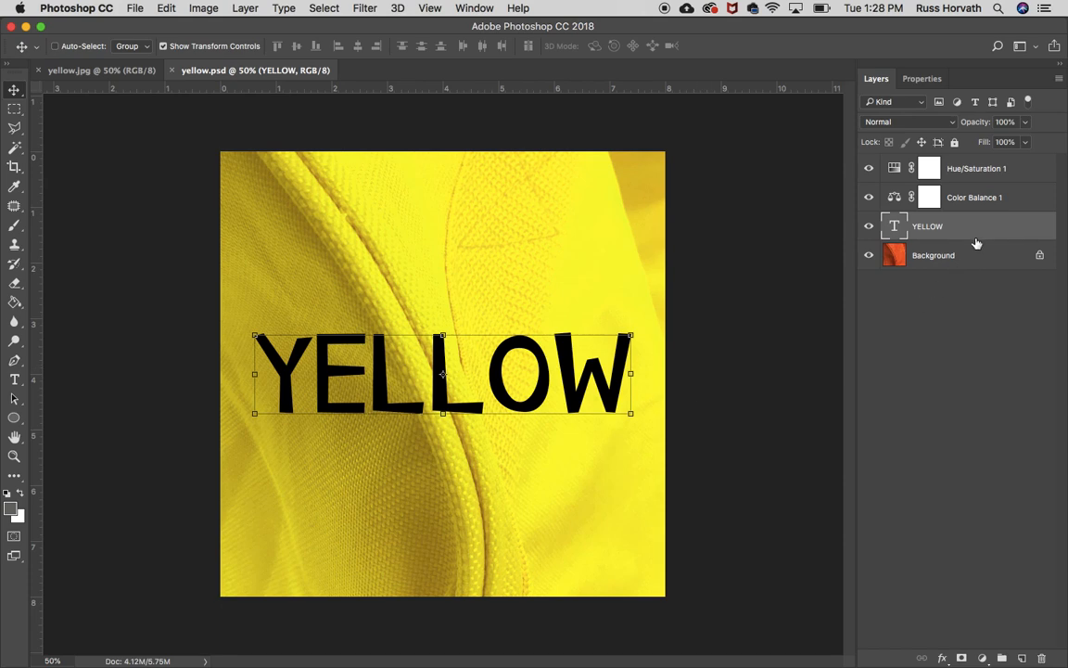
pyautogui.click(118, 73)
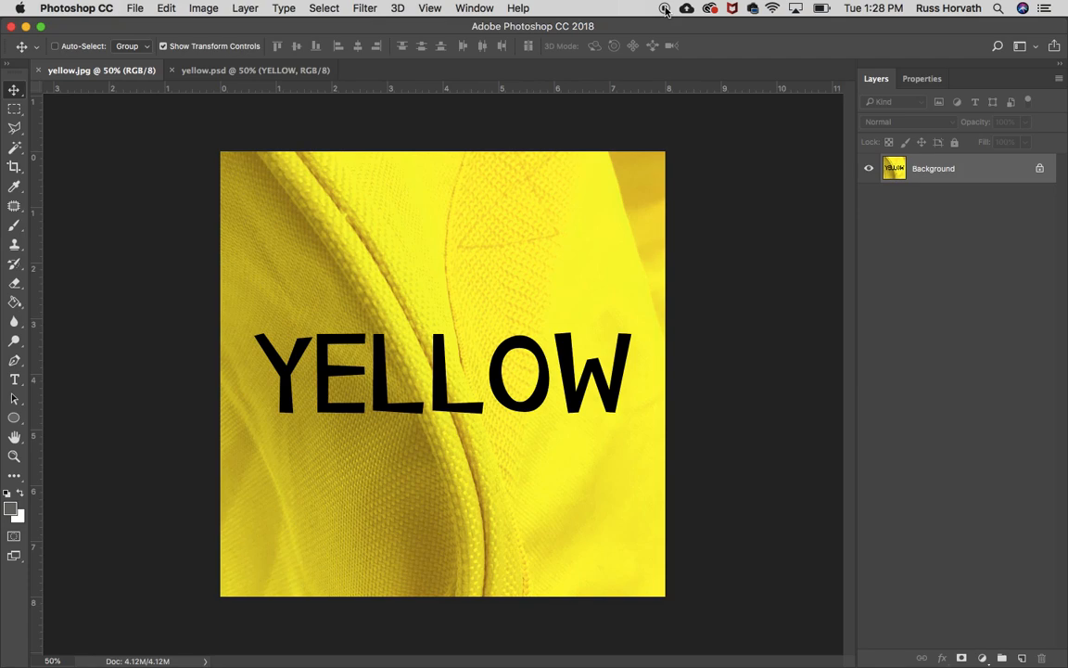